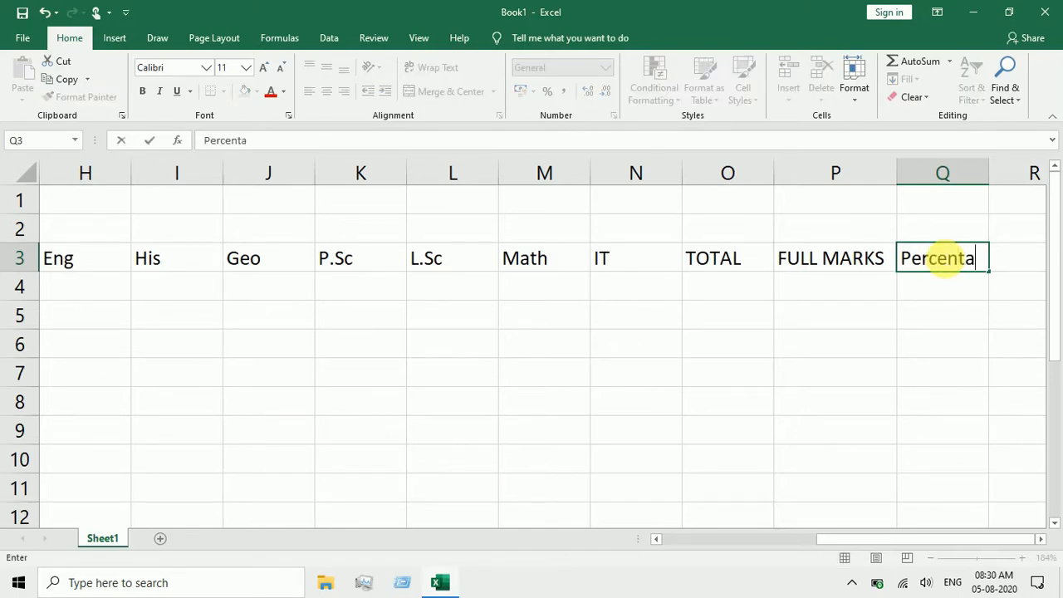
Enter the header Percentage in Q3 and widen column Q to fit it
text(rcentage)
click(984, 172)
click(1028, 258)
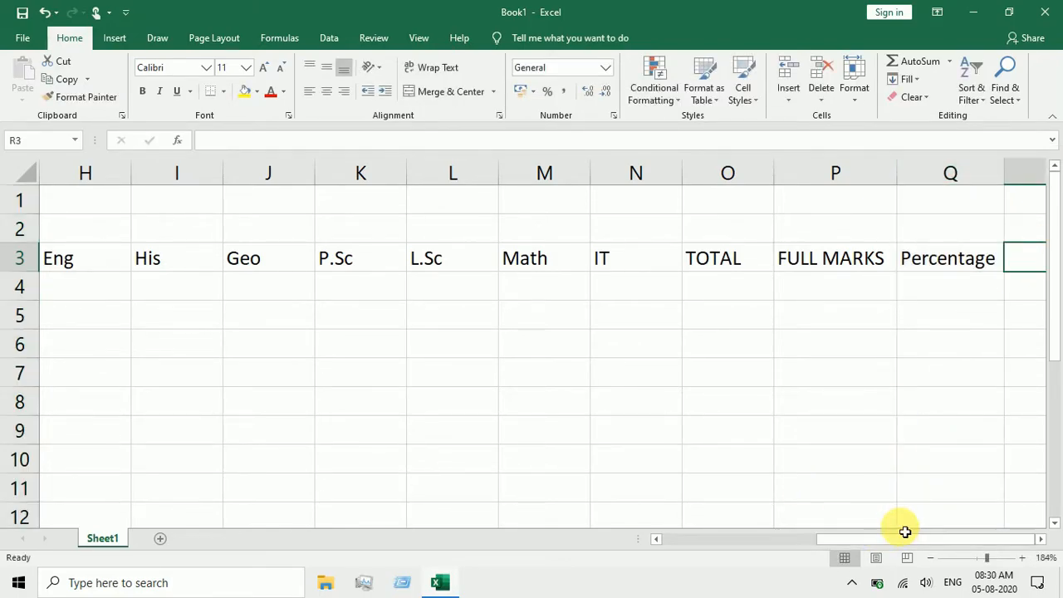
Enter the header Min in R3
scroll(904, 535, right, 2)
text(mi)
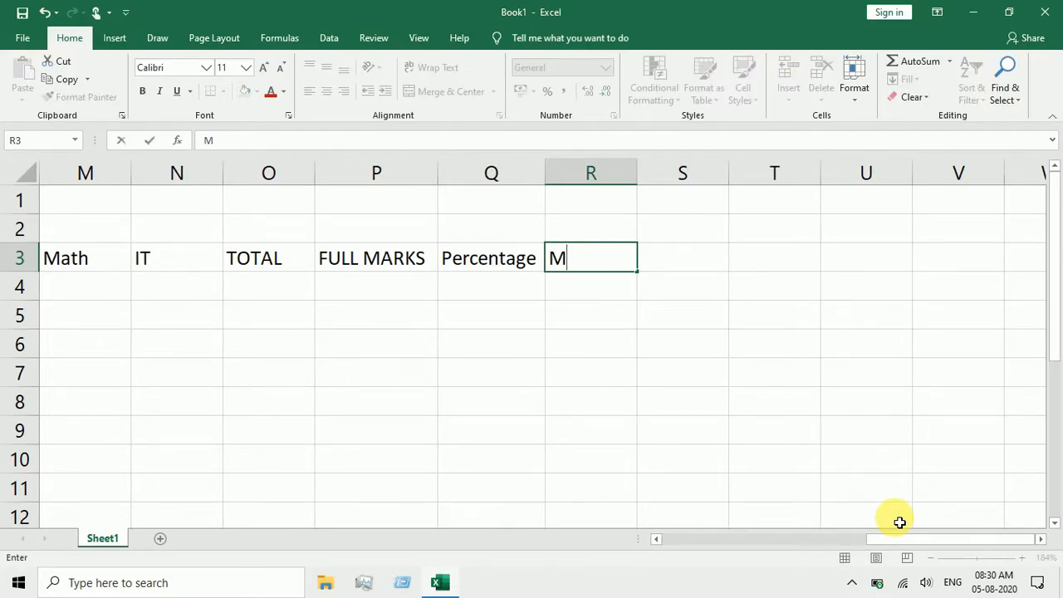
text(n)
Enter the header Max in S3
click(683, 258)
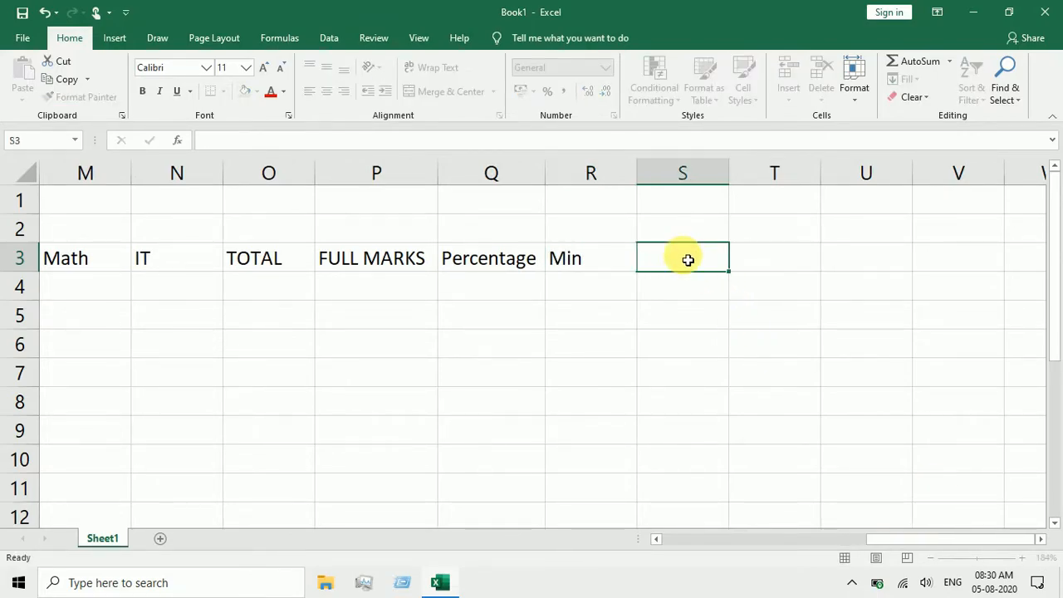
text(Max)
key(Tab)
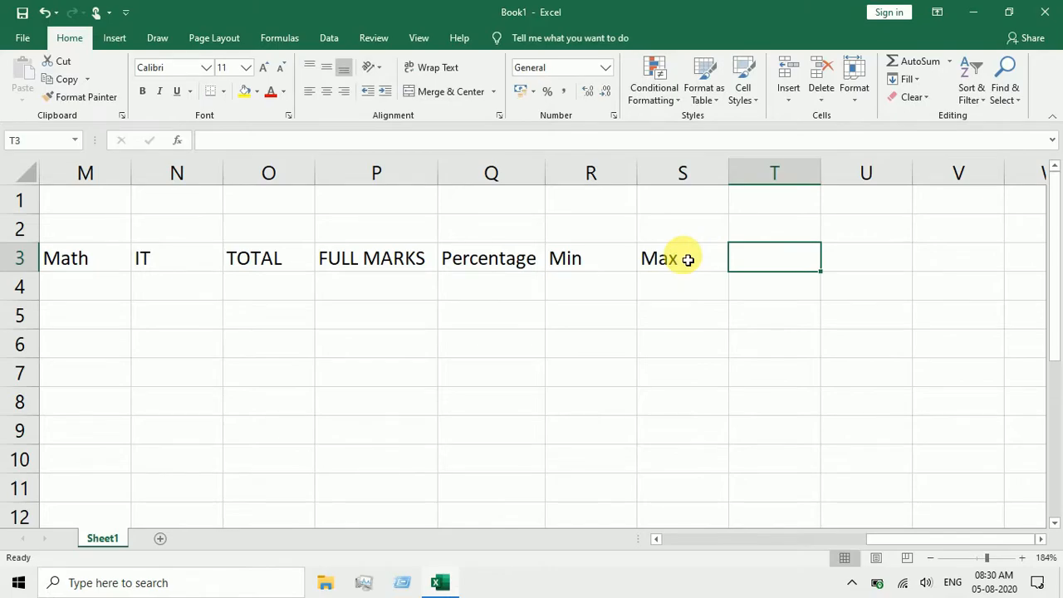
Enter the headers Average in S3, Grade in T3 and Pass/Fail in U3
click(674, 265)
text(Average)
key(Tab)
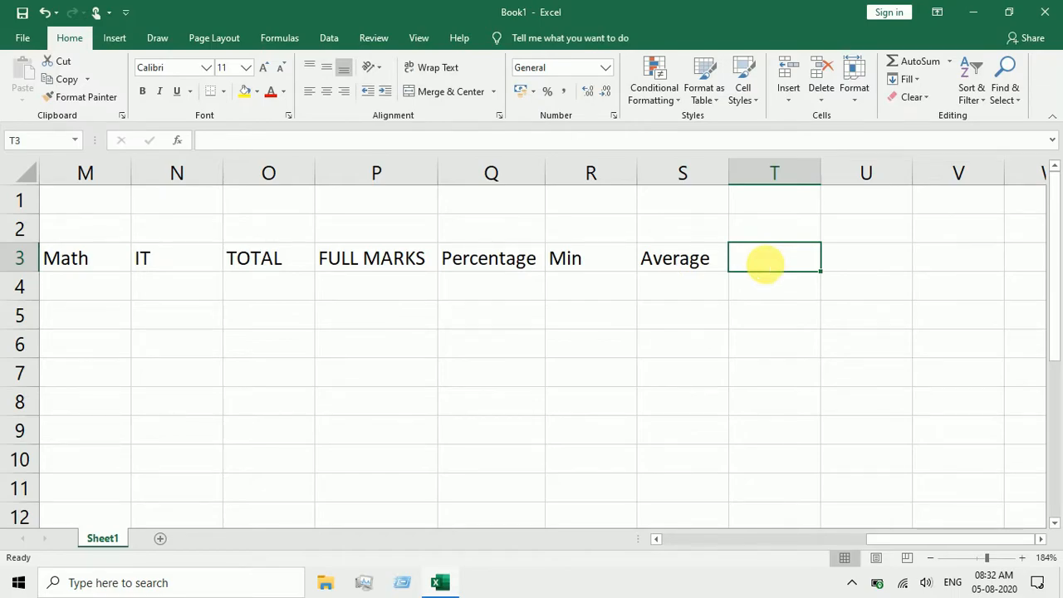
text(Grade)
key(Tab)
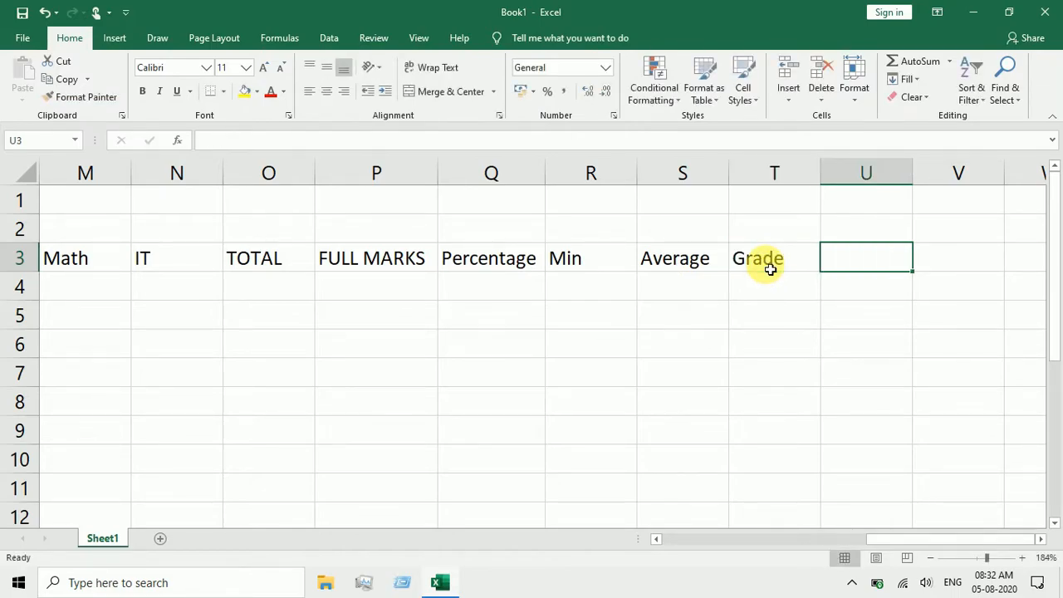
text(Pass/Fail)
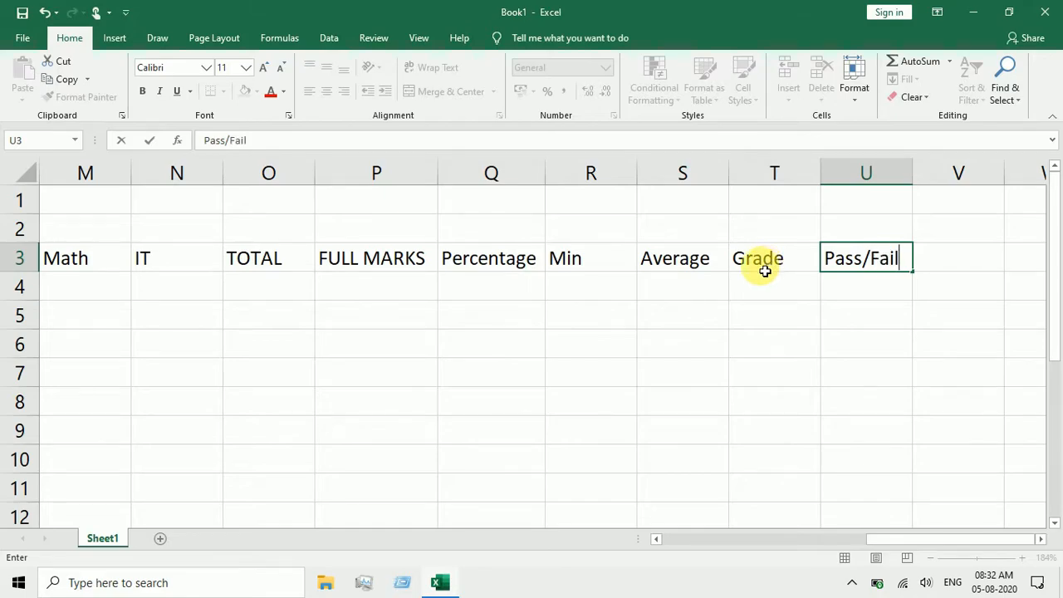
key(Return)
Merge and center cells E1:U2 above the headers and enter the title MARK SHEET
ctrl+scroll(468, 397, down, 7)
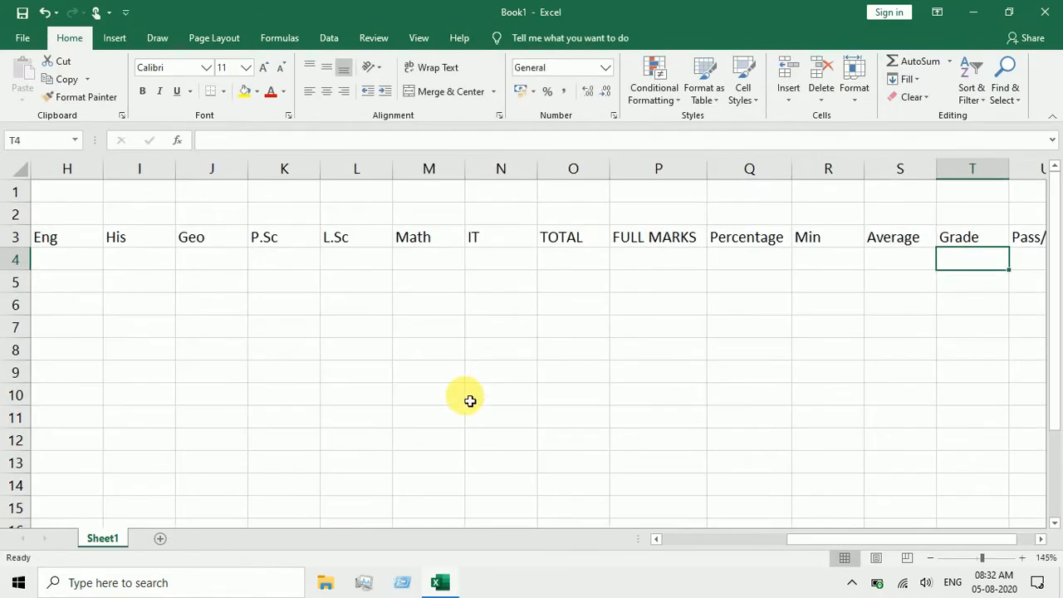
ctrl+scroll(429, 370, up, 1)
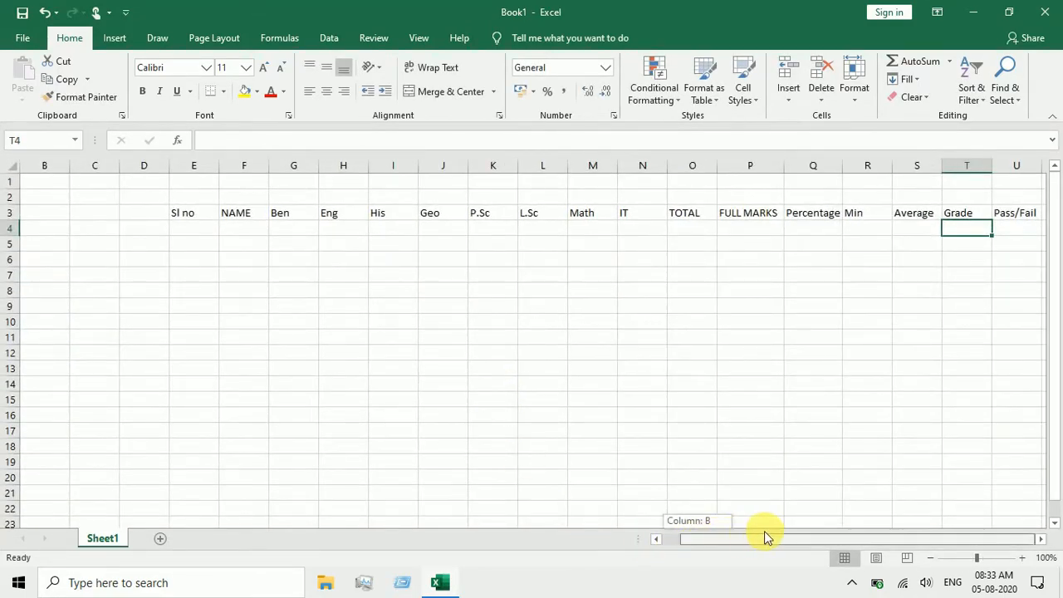
key(Right)
key(Right)
key(Right)
key(Right)
key(Left)
key(Left)
key(Left)
key(Left)
drag(775, 540, 745, 540)
drag(152, 184, 973, 202)
click(418, 93)
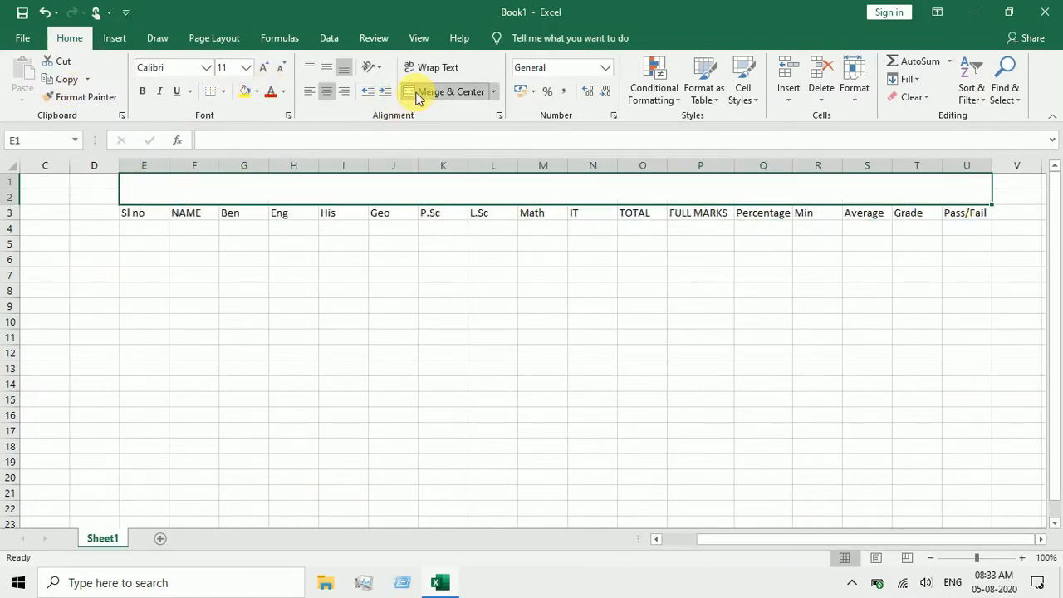
double_click(456, 199)
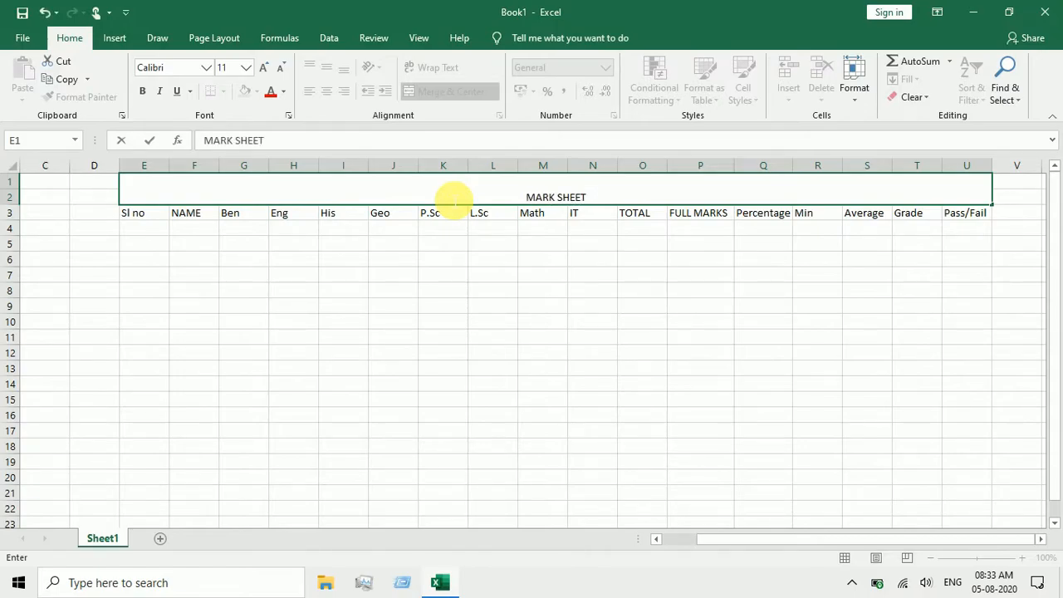
key(Escape)
Enter serial numbers 1 and 2 in E4:E5 and fill the series down to 15 in E18
click(148, 227)
text(1)
key(Return)
text(2)
click(152, 229)
scroll(152, 229, up, 6)
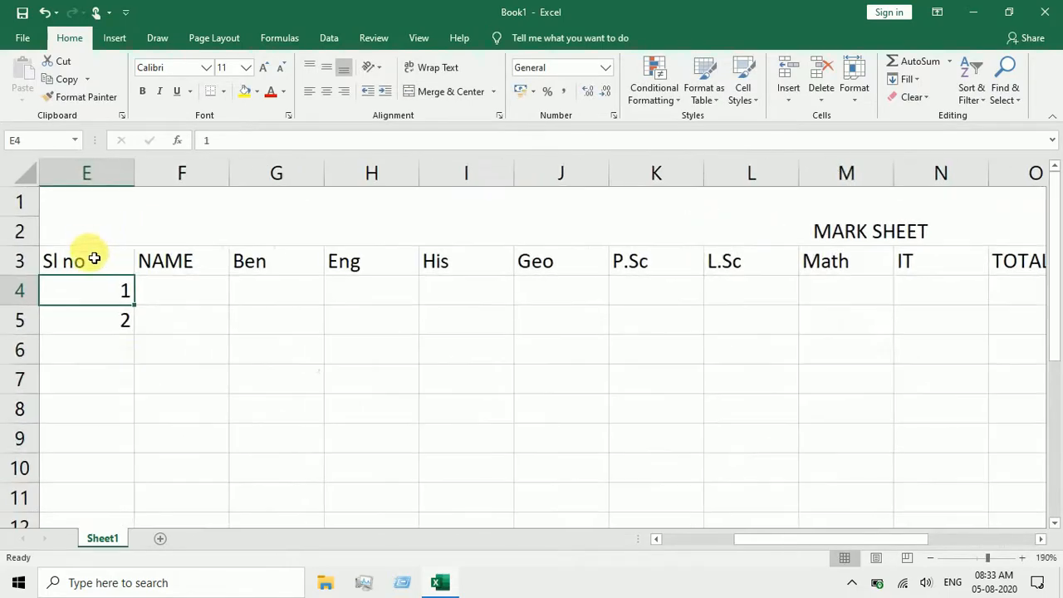
drag(278, 290, 349, 406)
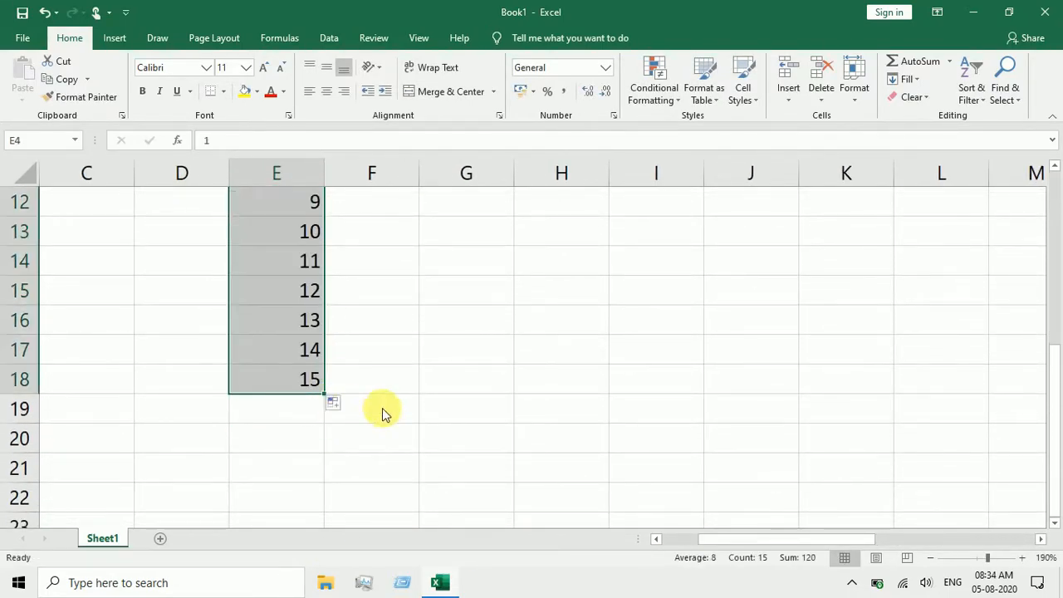
Enter the placeholder XYZ in F4 and fill it down the NAME column to row 18
scroll(385, 296, up, 4)
click(388, 300)
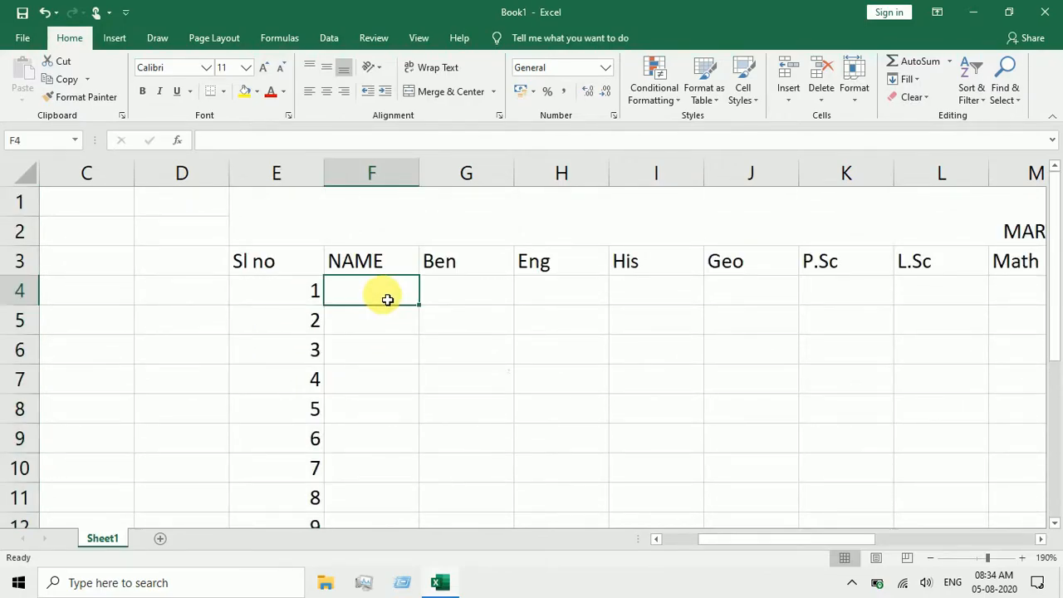
text(XYZ)
drag(419, 305, 431, 586)
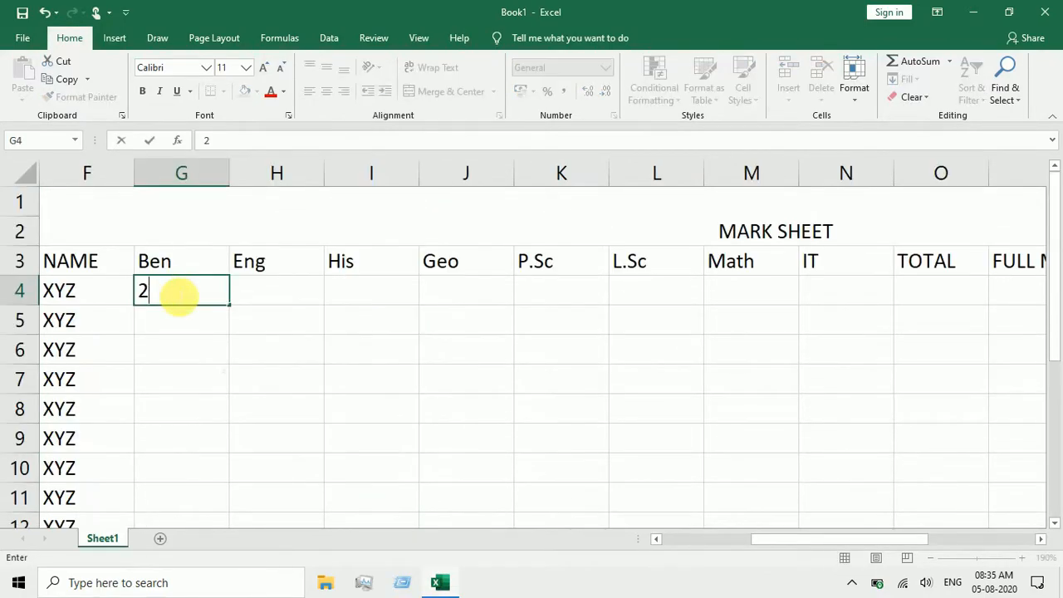
Enter the first student's marks 27, 29, 23, 32, 35, 31, 26 and 39 in G4:N4
text(7)
key(Tab)
text(29	23	32	35	31	26)
key(Return)
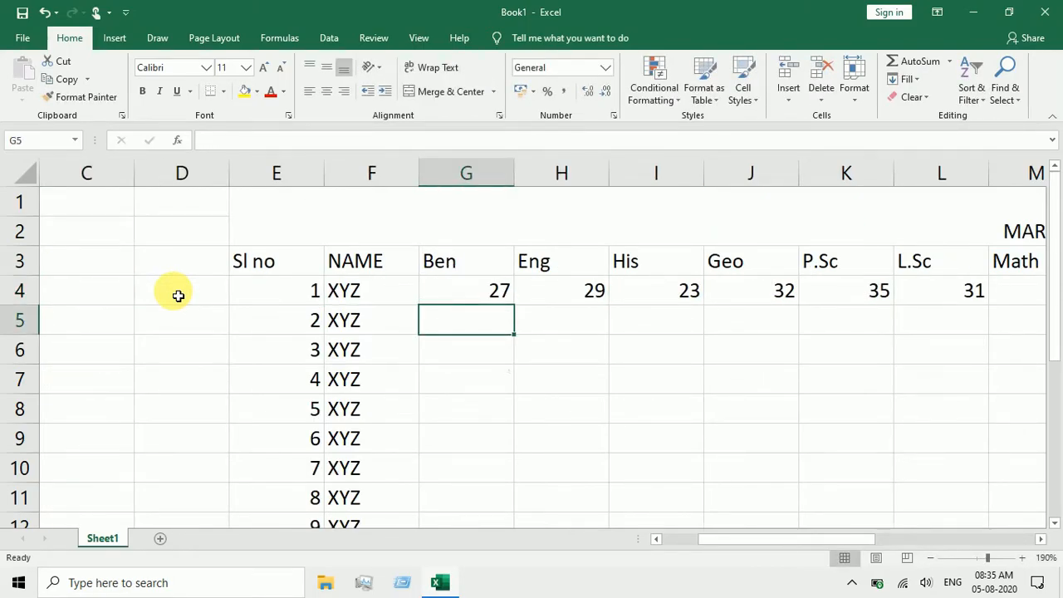
Enter the second student's marks 12, 23, 32, 25, 24, 13, 12 and 15 in G5:N5
text(12	23	32	25	24	)
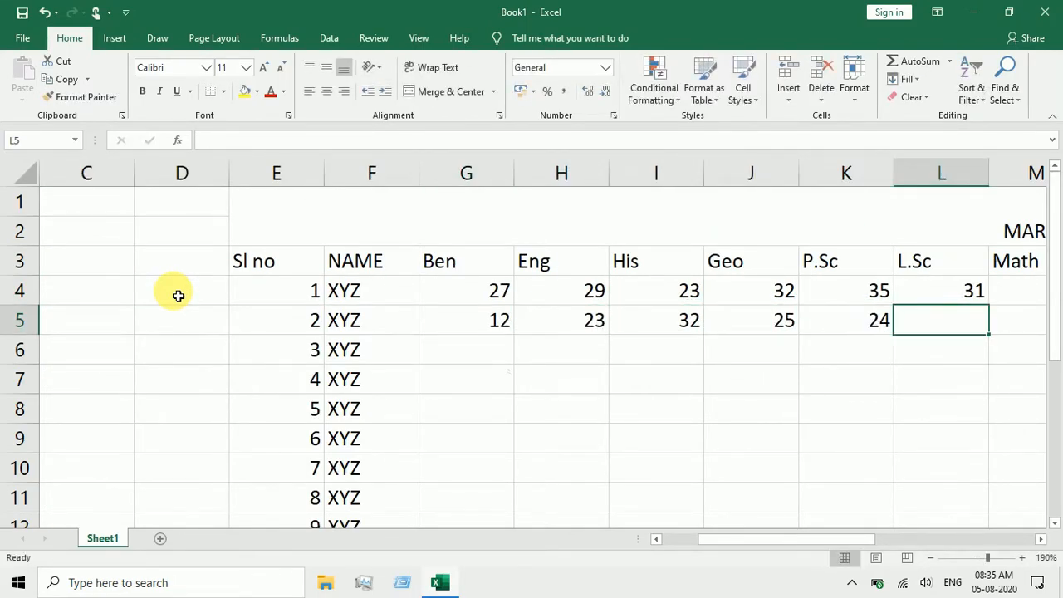
text(13	12	15)
key(Down)
Enter the third student's marks 32, 24, 28, 37, 32, 24, 25 and 26 in G6:N6
text(26)
key(Left)
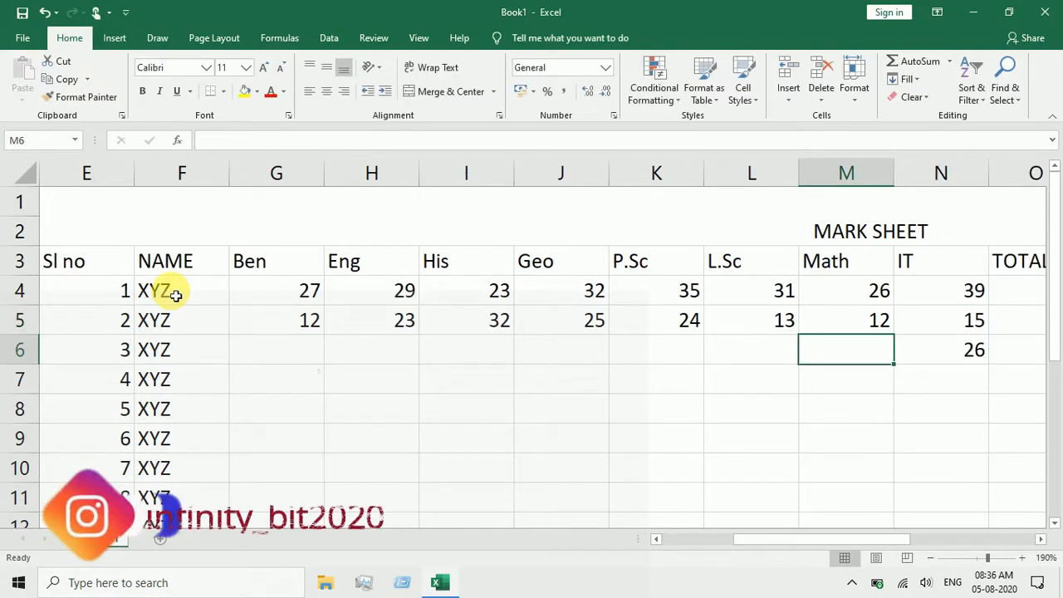
text(25)
key(Left)
text(24)
key(Left)
text(32)
key(Left)
text(37)
key(Left)
text(28)
key(Left)
text(24)
key(Left)
text(32)
key(Down)
key(Down)
Extend the Ben series from G4:G6 and copy the Eng mark 29 from H4, both down to row 18
scroll(282, 312, down, 7)
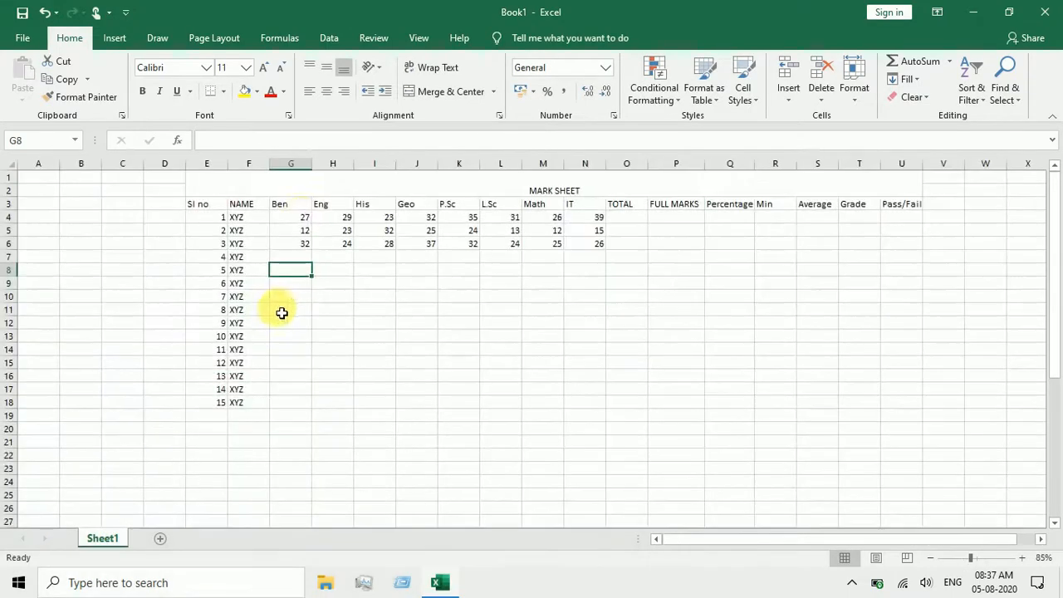
drag(290, 217, 290, 243)
drag(312, 250, 312, 405)
click(349, 219)
drag(353, 223, 353, 405)
Fill the His and Geo mark columns down to row 18
click(378, 218)
drag(395, 224, 395, 405)
key(Delete)
drag(392, 258, 436, 405)
Extend the P.Sc marks to row 18, then enter 29 in L7 and extend the L.Sc marks to row 18
drag(459, 217, 458, 243)
drag(479, 249, 478, 405)
click(513, 258)
text(29)
drag(501, 217, 501, 256)
drag(522, 262, 522, 406)
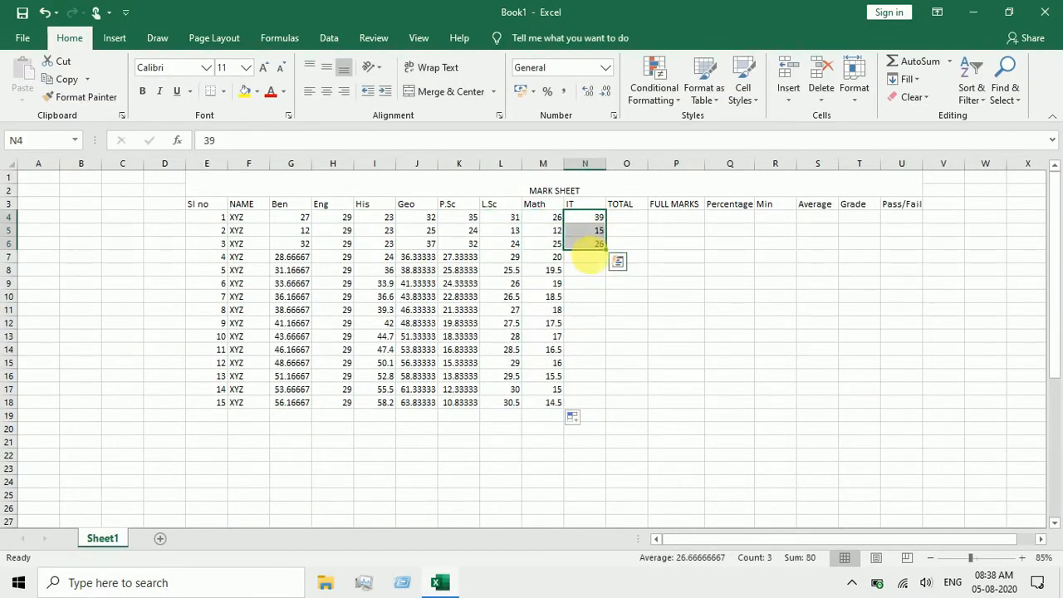
Enter 36 in N7 and extend the IT marks from N4:N7 down to row 18
click(584, 256)
text(36)
drag(584, 217, 585, 257)
drag(605, 263, 605, 406)
Reduce the Ben marks in column G to whole numbers by deleting their decimals
scroll(257, 268, up, 4)
double_click(241, 260)
drag(244, 260, 143, 259)
key(BackSpace)
drag(290, 141, 214, 140)
key(BackSpace)
key(BackSpace)
Enter 24 in H6 and 36 in H7, and extend the Eng marks down to row 18
scroll(307, 301, up, 2)
text(2436)
drag(320, 337, 319, 490)
Reduce the Eng marks in column H to whole numbers by deleting their decimals
scroll(319, 490, up, 1)
click(284, 395)
key(BackSpace)
key(BackSpace)
click(284, 485)
scroll(284, 418, down, 2)
click(284, 418)
Delete the decimals from the remaining subject marks in rows 7 and 8
scroll(284, 349, up, 2)
click(428, 327)
click(429, 349)
key(BackSpace)
click(501, 327)
click(645, 350)
key(BackSpace)
Delete the decimals from the remaining subject marks in rows 9 and 10
click(428, 373)
click(356, 394)
key(BackSpace)
click(421, 399)
click(645, 394)
Delete the decimals from the remaining subject marks in rows 11 and 12
scroll(470, 349, down, 3)
click(356, 214)
key(BackSpace)
click(428, 237)
click(573, 237)
key(BackSpace)
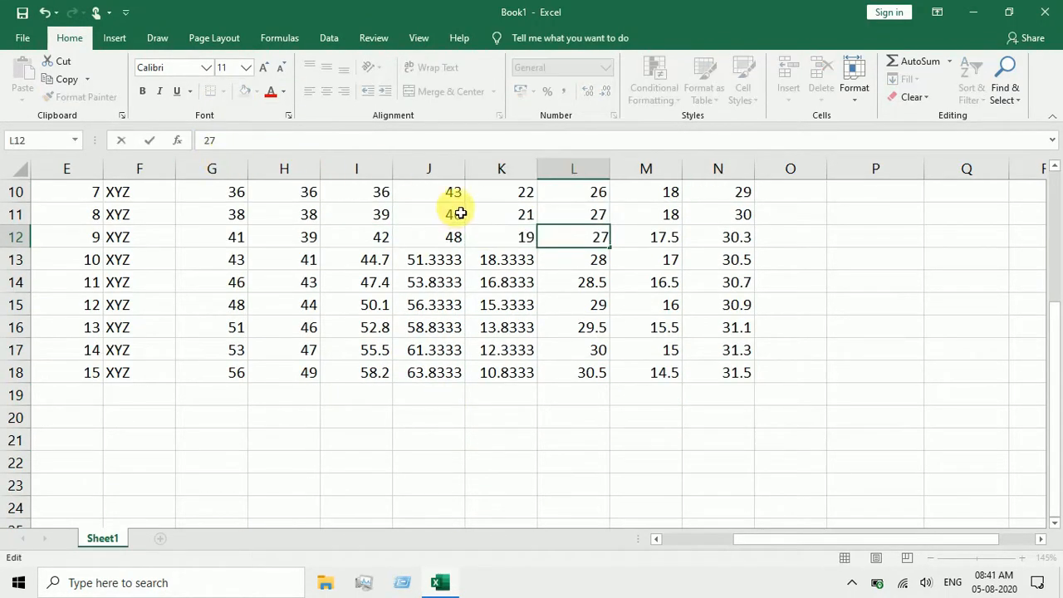
click(645, 236)
key(BackSpace)
key(BackSpace)
click(718, 237)
key(BackSpace)
key(BackSpace)
Delete the decimals from the remaining subject marks in rows 13 and 14
click(717, 259)
key(BackSpace)
key(BackSpace)
click(645, 282)
click(698, 285)
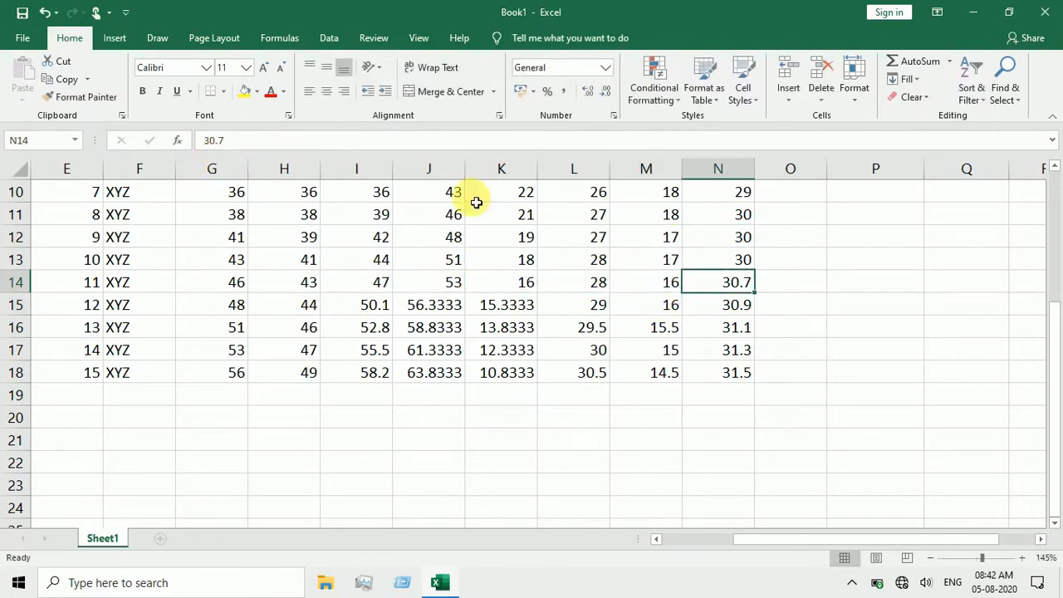
Delete the decimals from the remaining subject marks in rows 15 and 16
click(501, 305)
drag(290, 141, 216, 140)
key(BackSpace)
click(357, 327)
drag(226, 141, 215, 140)
click(573, 327)
Delete the decimals from the remaining subject marks in rows 17 and 18
click(356, 350)
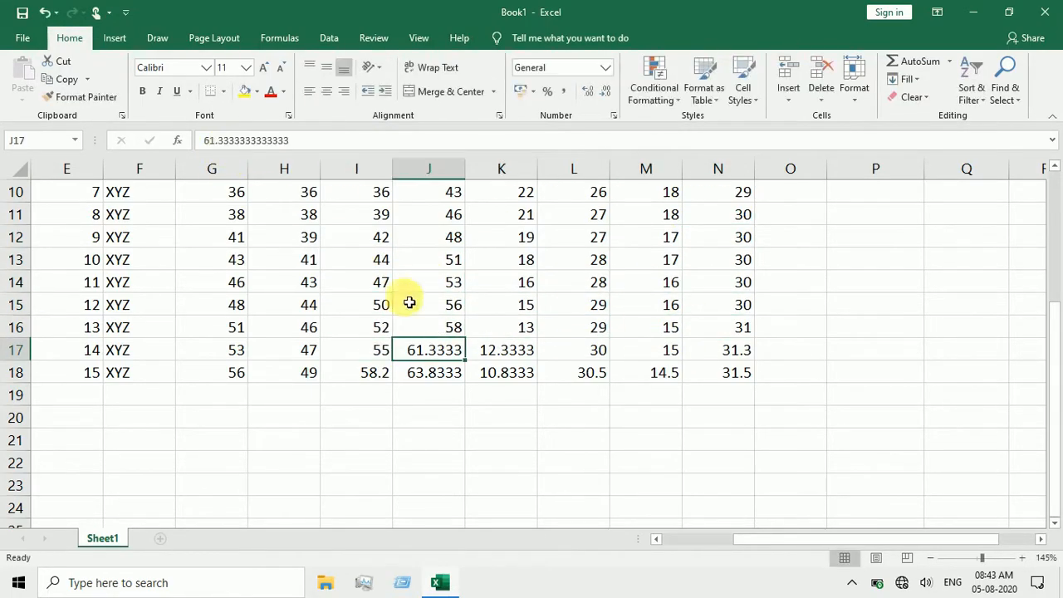
click(452, 354)
click(501, 350)
click(718, 350)
click(356, 372)
click(501, 372)
Enter the formula =SUM(G4:N4) in O4 to total the first student's marks
scroll(646, 365, up, 3)
click(802, 265)
text(=)
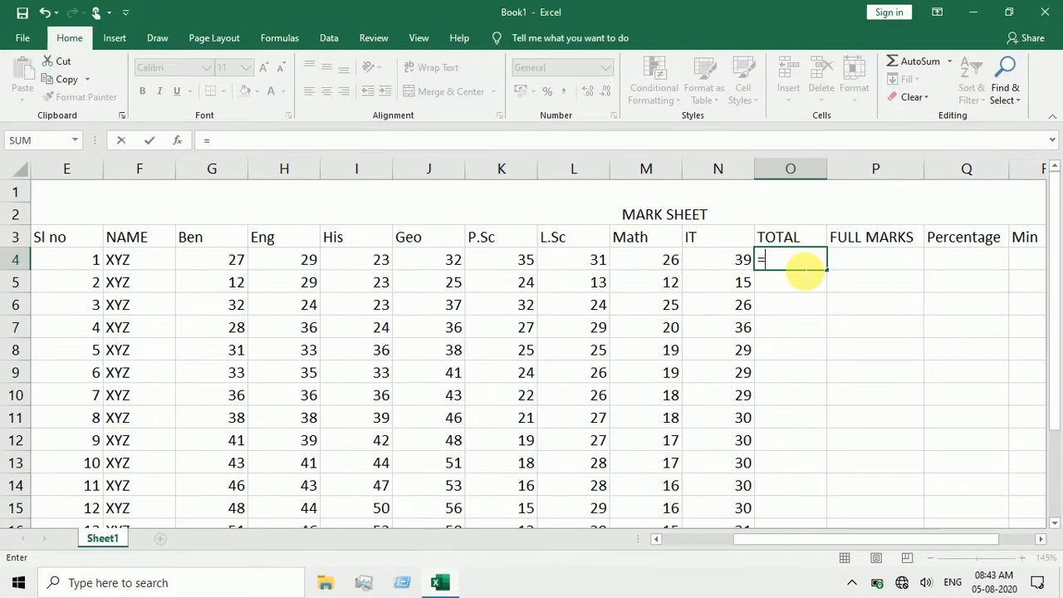
text(SUM()
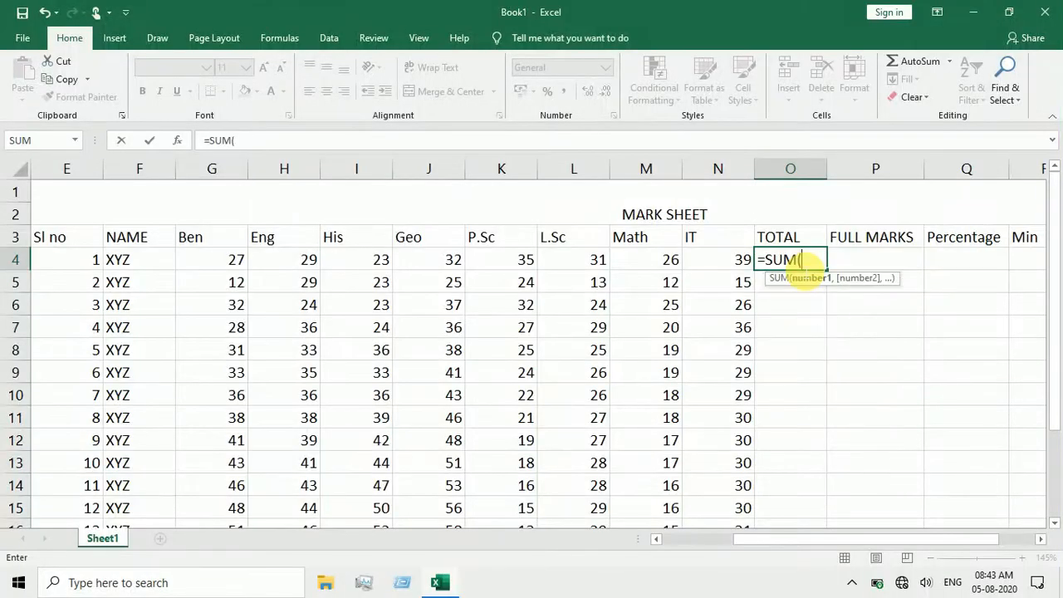
drag(208, 264, 704, 266)
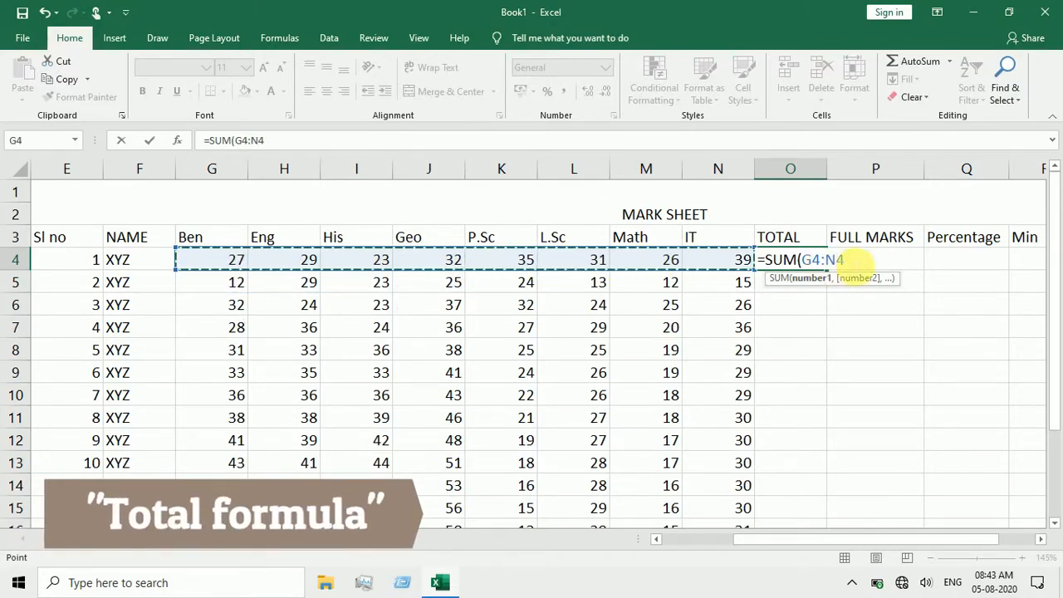
text())
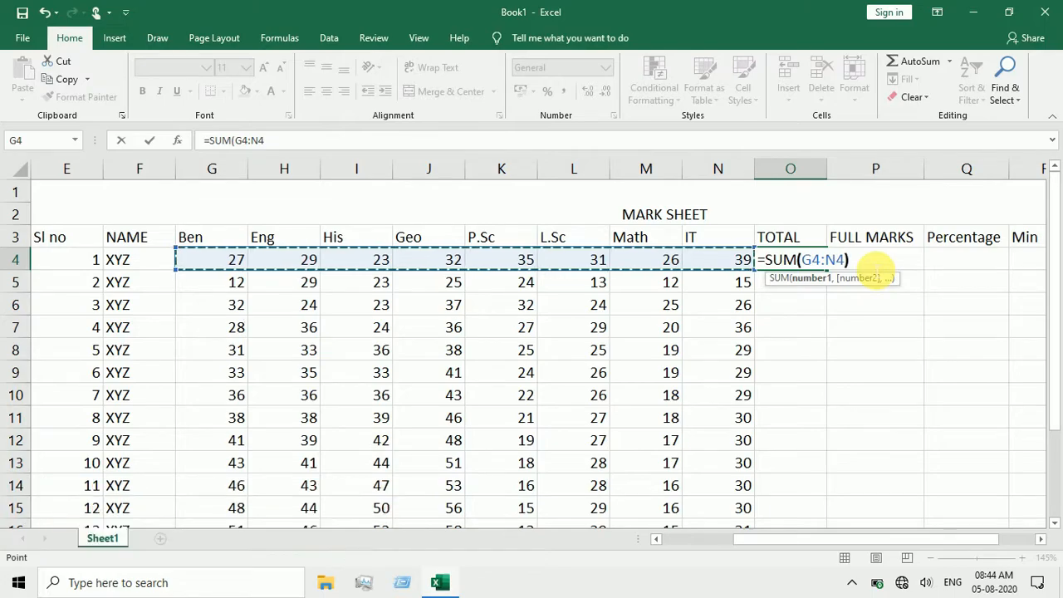
key(Return)
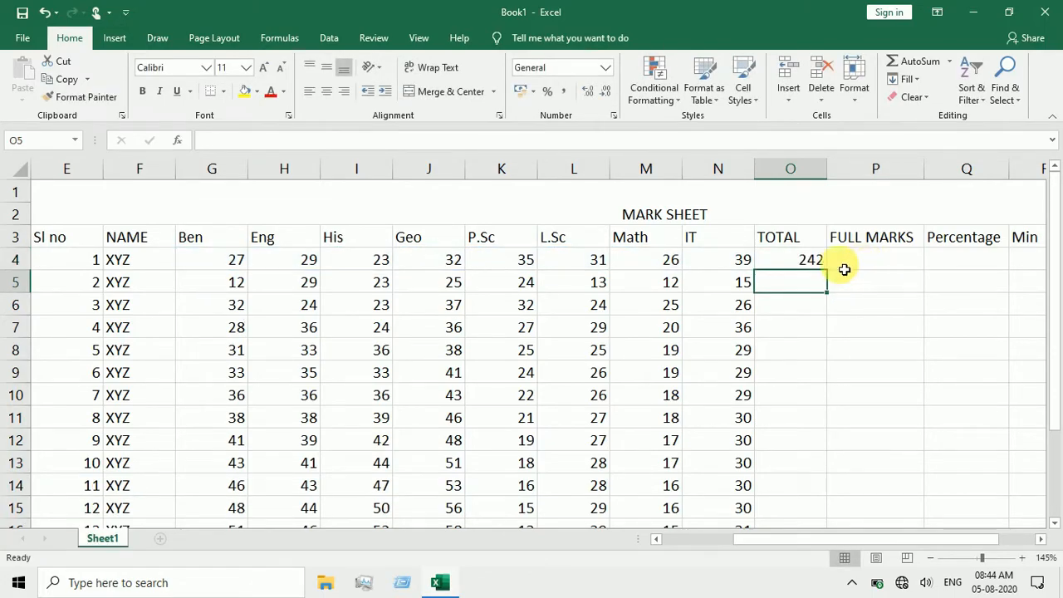
Fill the total formula from O4 down the TOTAL column to row 18
scroll(820, 269, down, 2)
scroll(821, 269, up, 2)
click(820, 264)
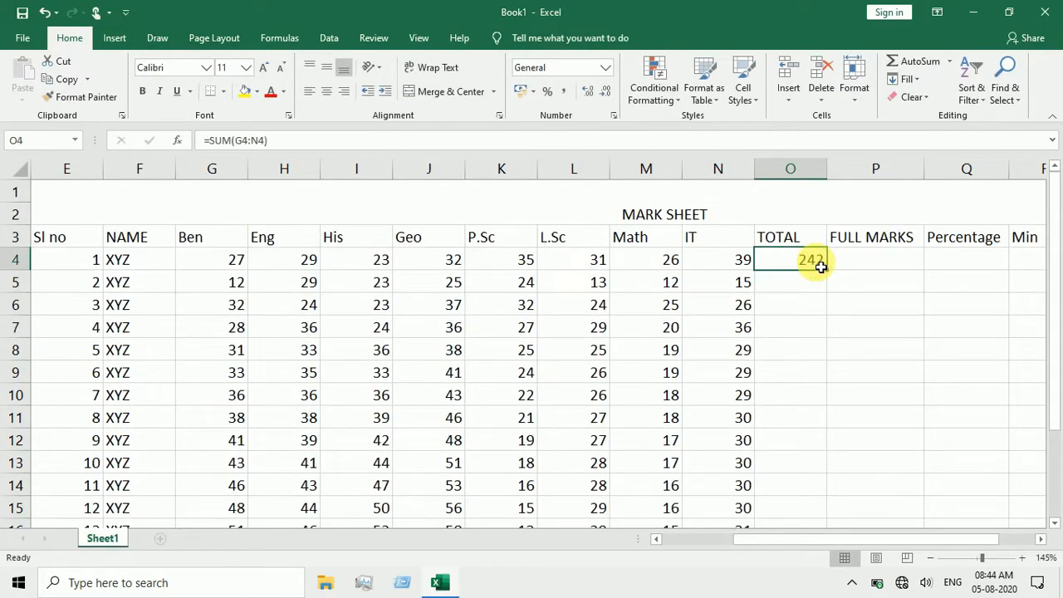
drag(832, 276, 822, 492)
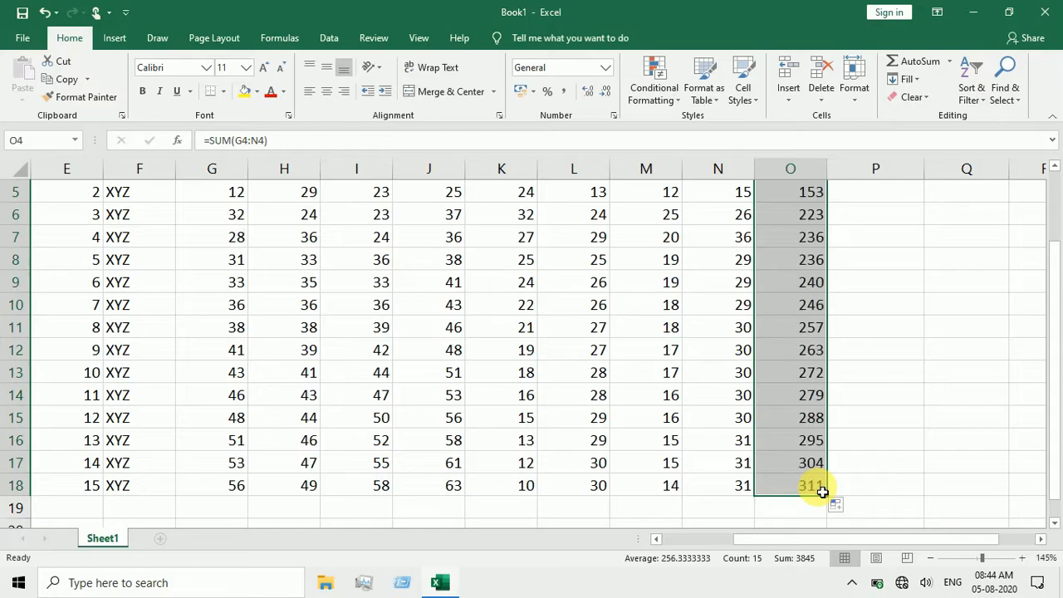
scroll(820, 491, down, 1)
scroll(819, 486, up, 2)
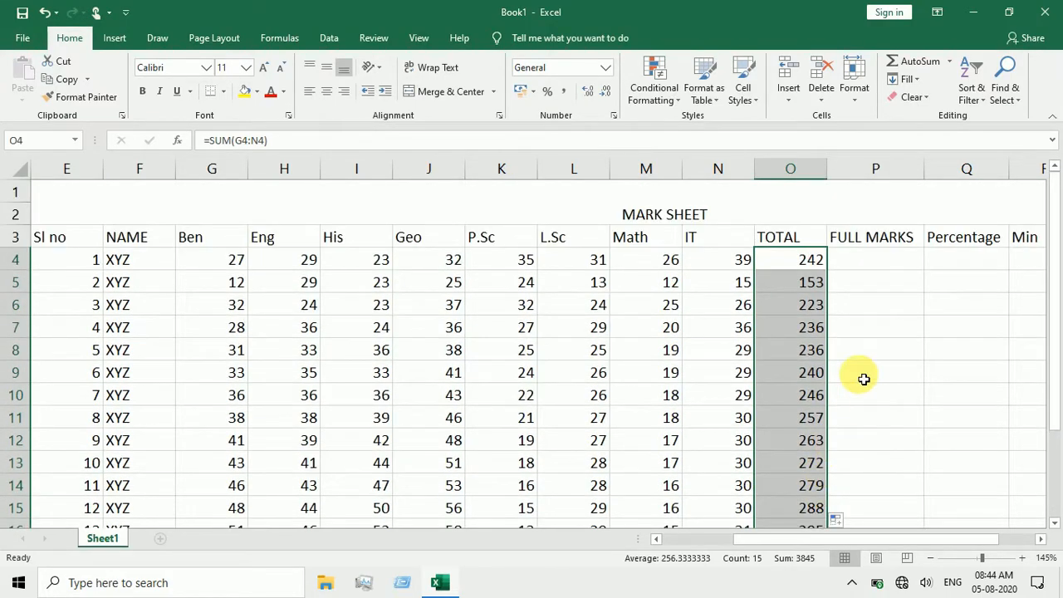
Enter 350 in P4 and fill it down the FULL MARKS column to row 18
scroll(877, 278, down, 4)
scroll(876, 277, up, 4)
click(881, 264)
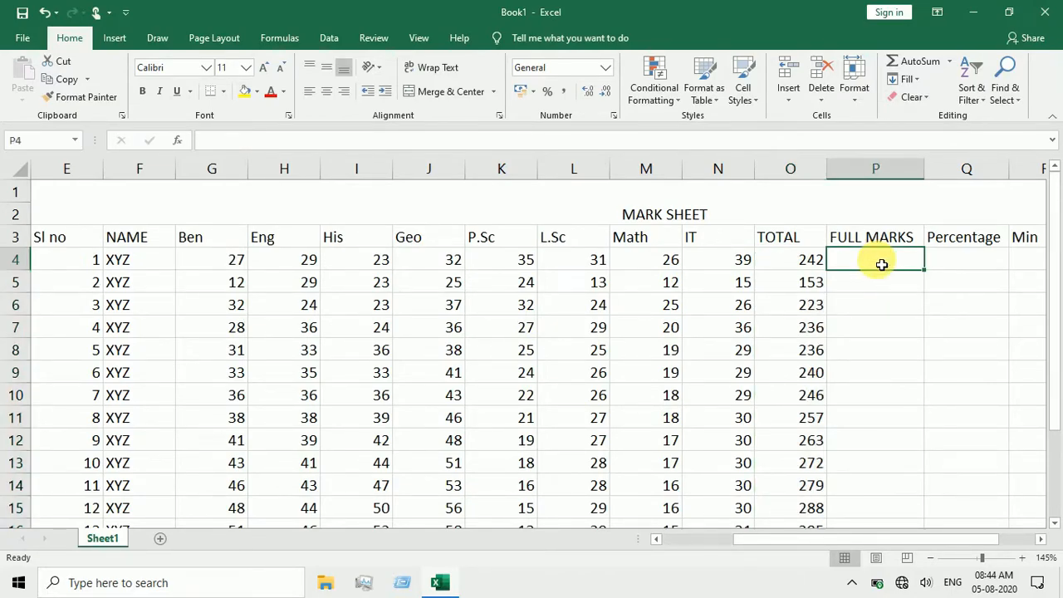
text(350)
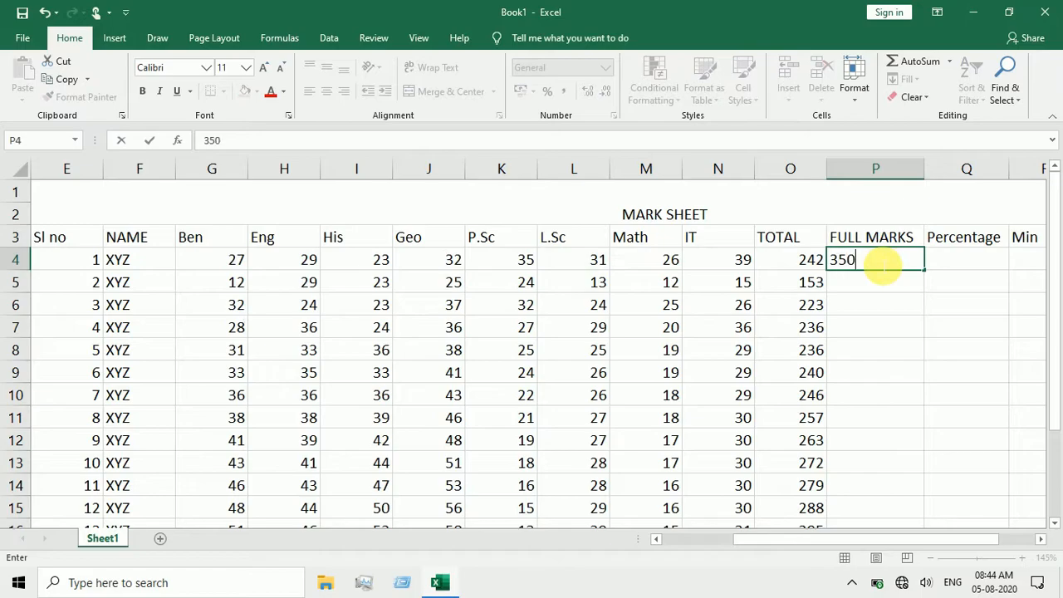
click(949, 263)
click(911, 262)
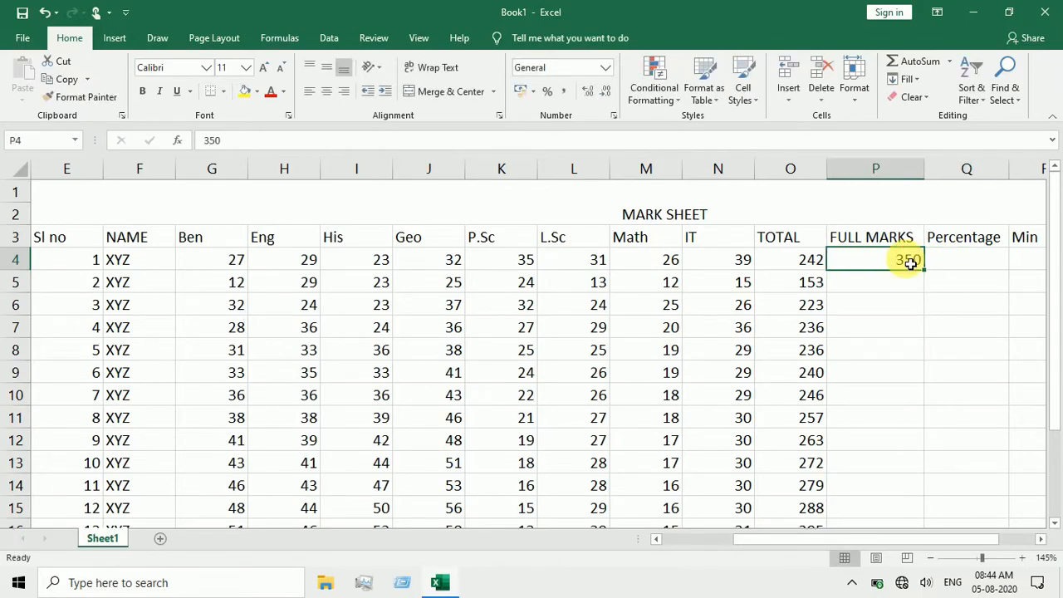
drag(929, 278, 913, 490)
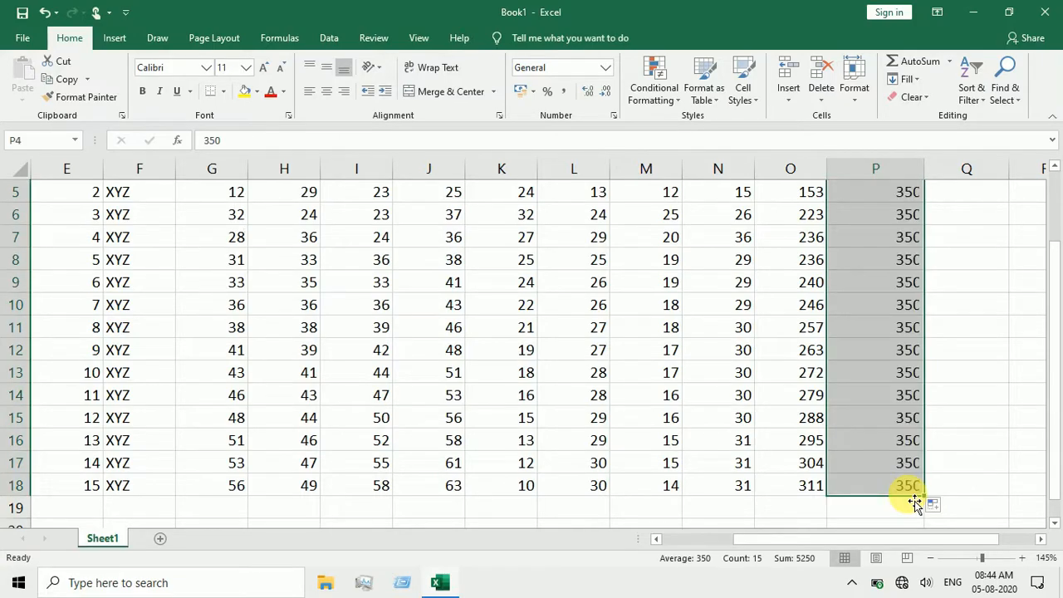
scroll(862, 472, up, 2)
Enter the formula =O4/P4*100 in Q4 to calculate the first student's percentage
click(949, 262)
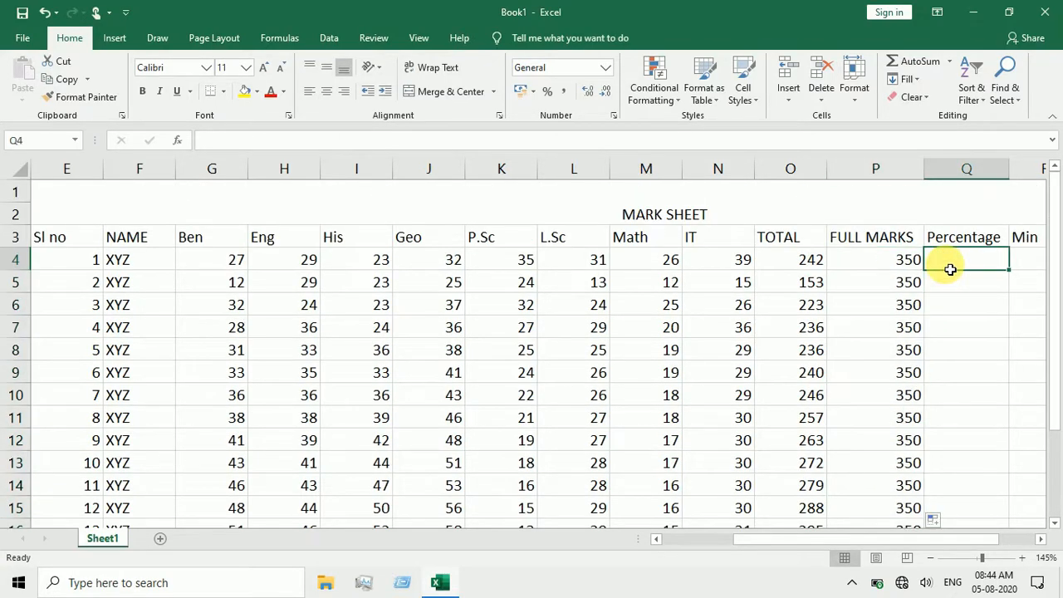
drag(762, 536, 861, 536)
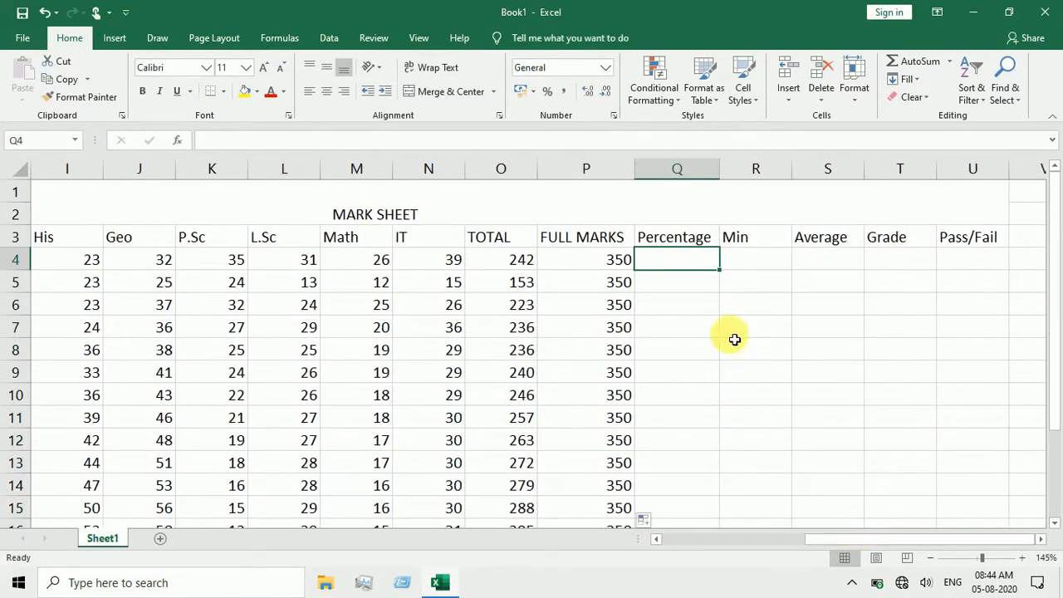
text(=)
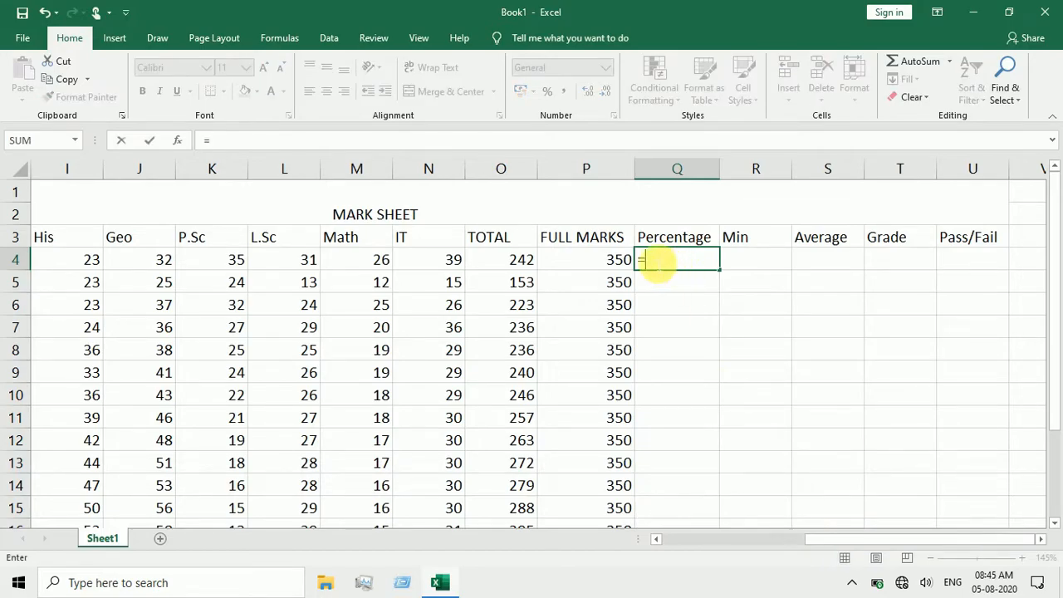
click(526, 261)
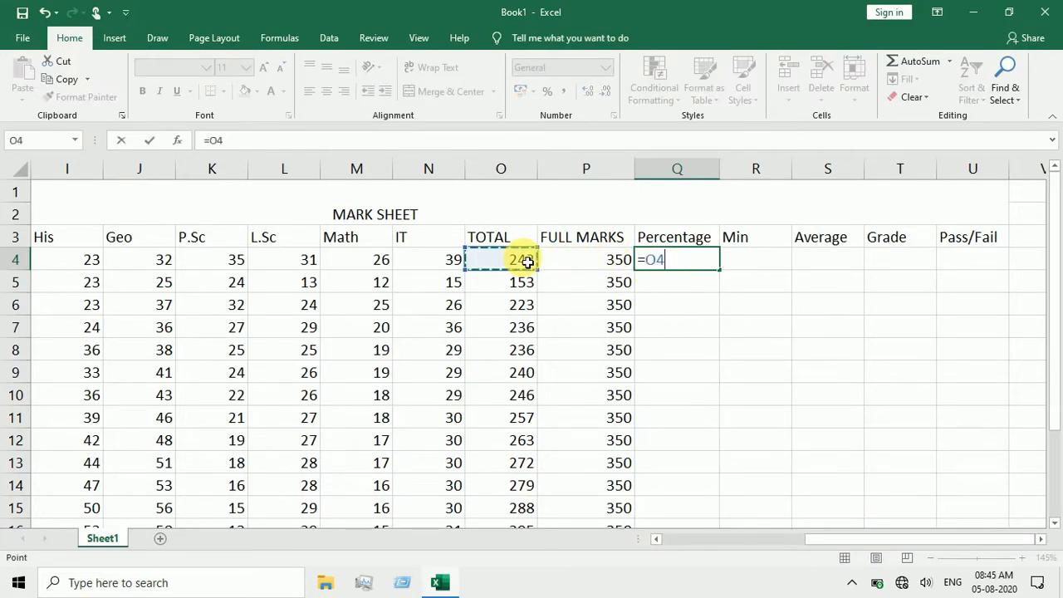
text(/)
click(580, 262)
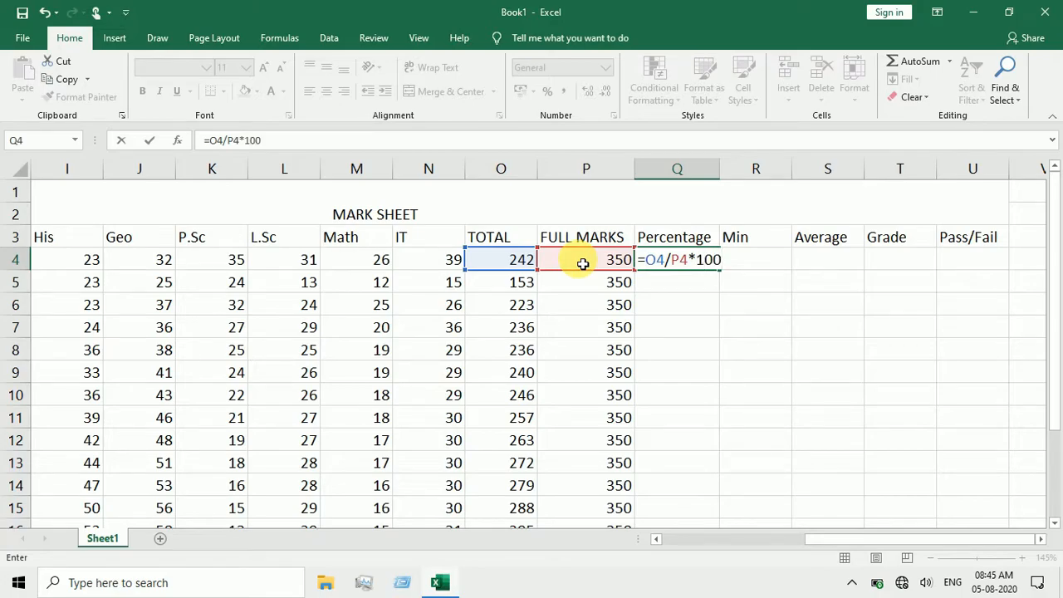
key(Return)
Fill the percentage formula from Q4 down the Percentage column to row 18
click(683, 261)
drag(725, 276, 724, 498)
scroll(754, 470, up, 2)
scroll(754, 470, down, 3)
scroll(754, 470, up, 3)
mouse_move(1057, 355)
mouse_down()
mouse_move(1052, 418)
mouse_move(1055, 357)
mouse_up()
Enter the formula =MIN(G4:N4) in R4 to find the first student's lowest mark
click(764, 264)
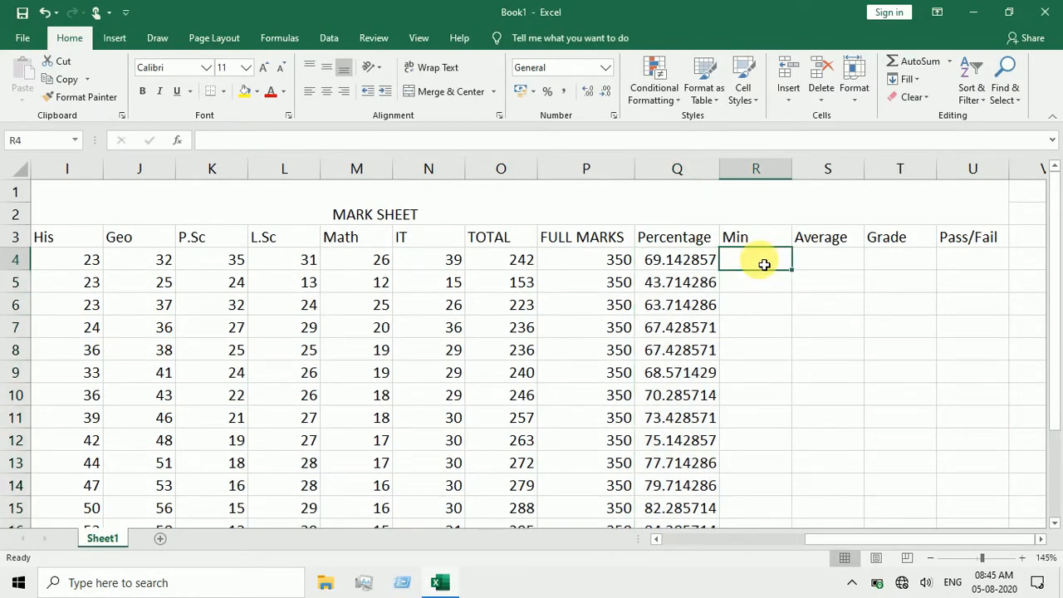
text(=MIN)
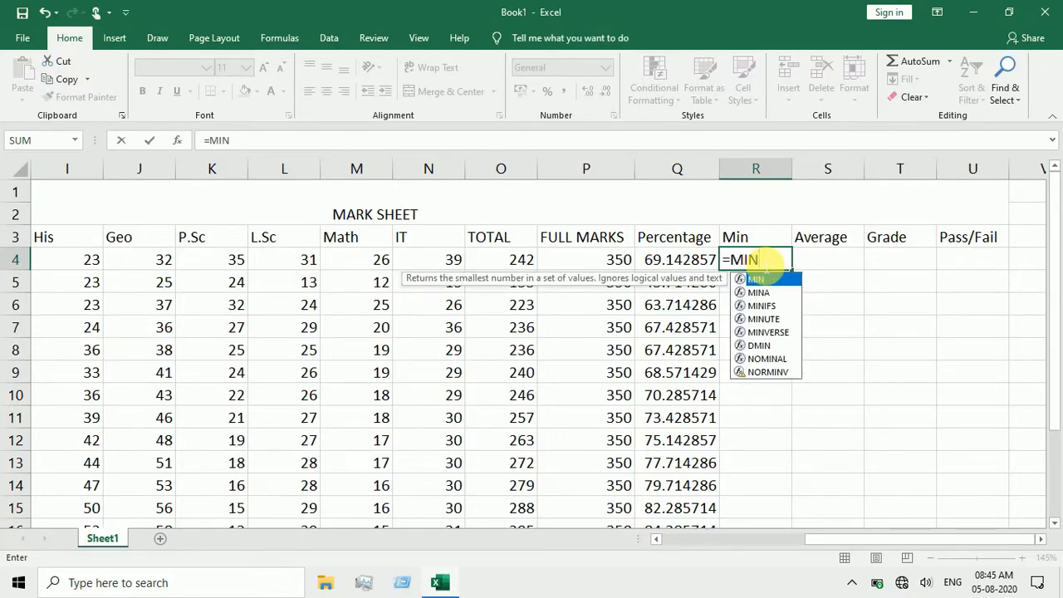
text(()
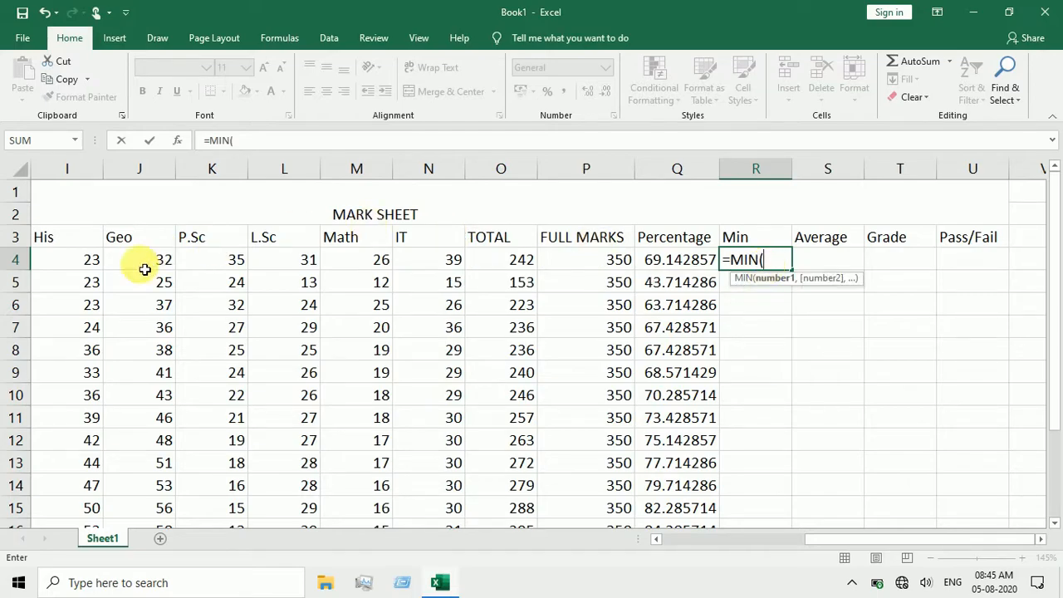
drag(813, 541, 601, 490)
drag(399, 270, 863, 271)
drag(850, 544, 928, 535)
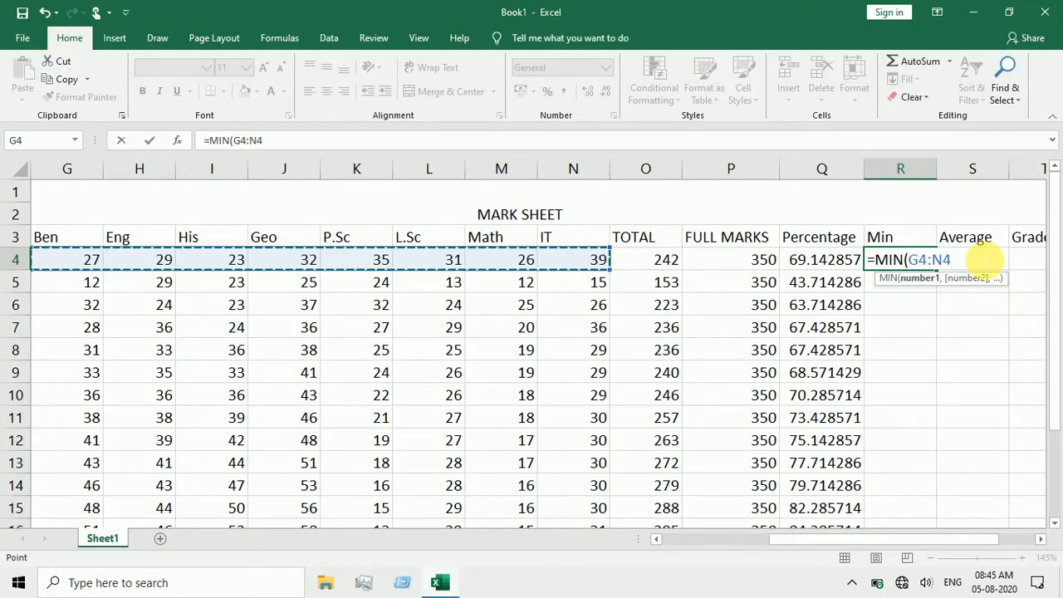
text())
key(Return)
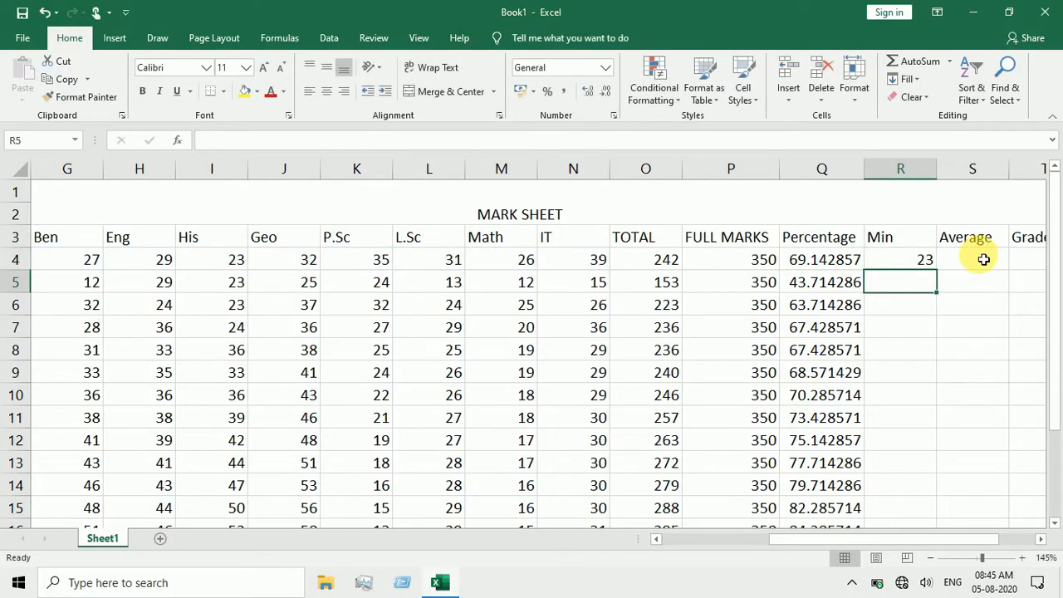
Fill the minimum formula from R4 down the Min column to row 18
click(903, 260)
drag(939, 271, 917, 491)
drag(1059, 374, 1053, 328)
Enter the formula =AVERAGE(G4:N4) in S4 to average the first student's subject marks
drag(821, 548, 890, 536)
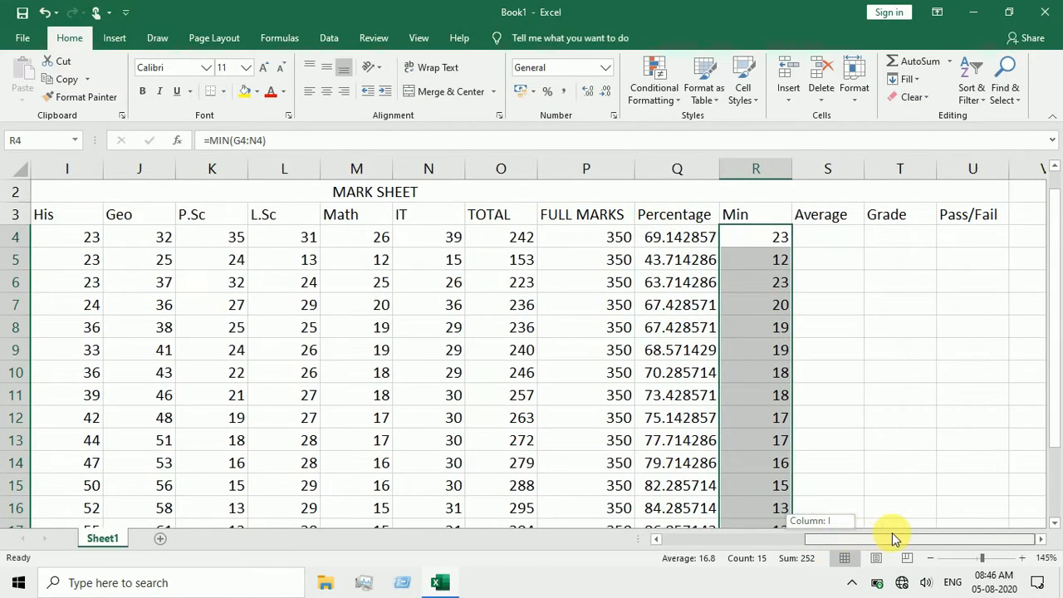
click(842, 235)
text(=AVE)
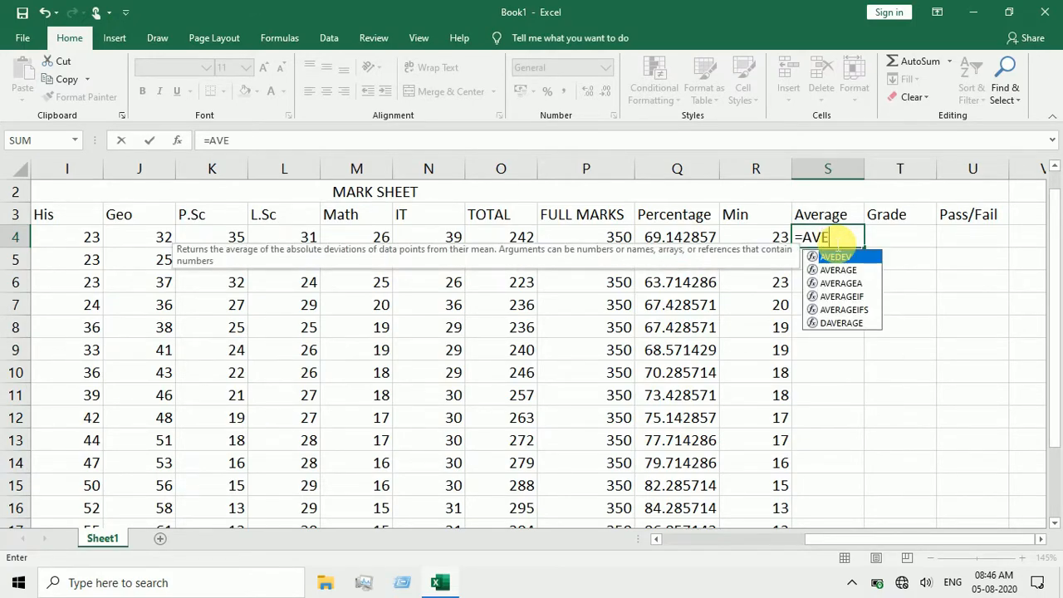
text(RAGE)
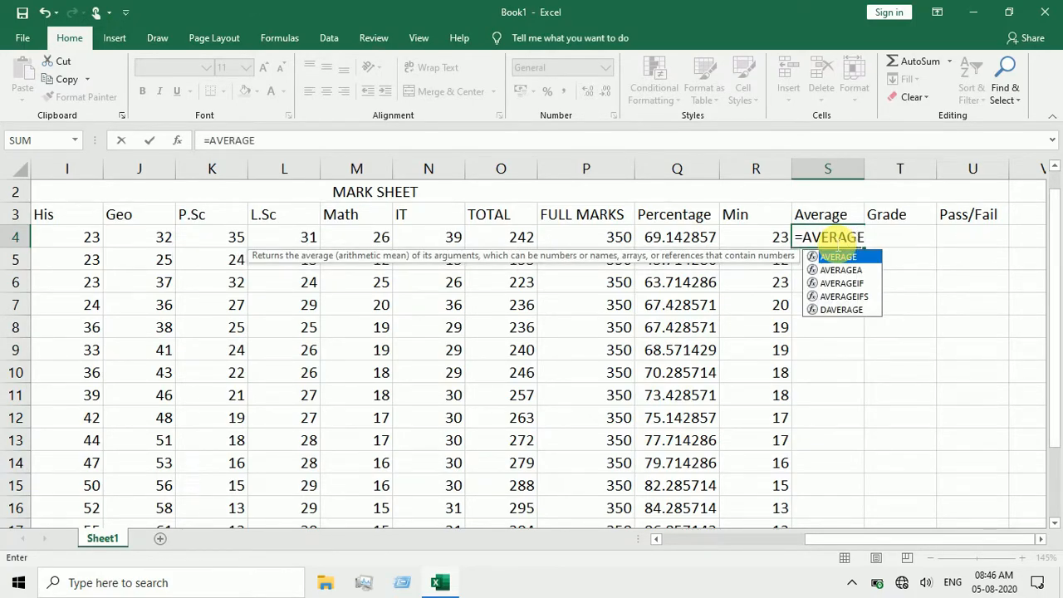
text(()
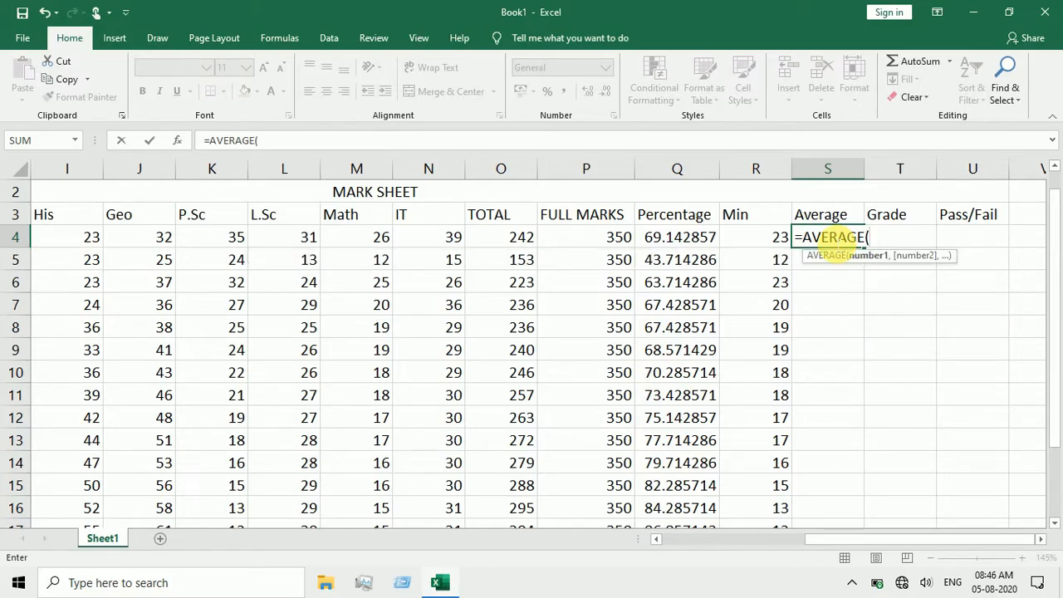
drag(855, 539, 755, 539)
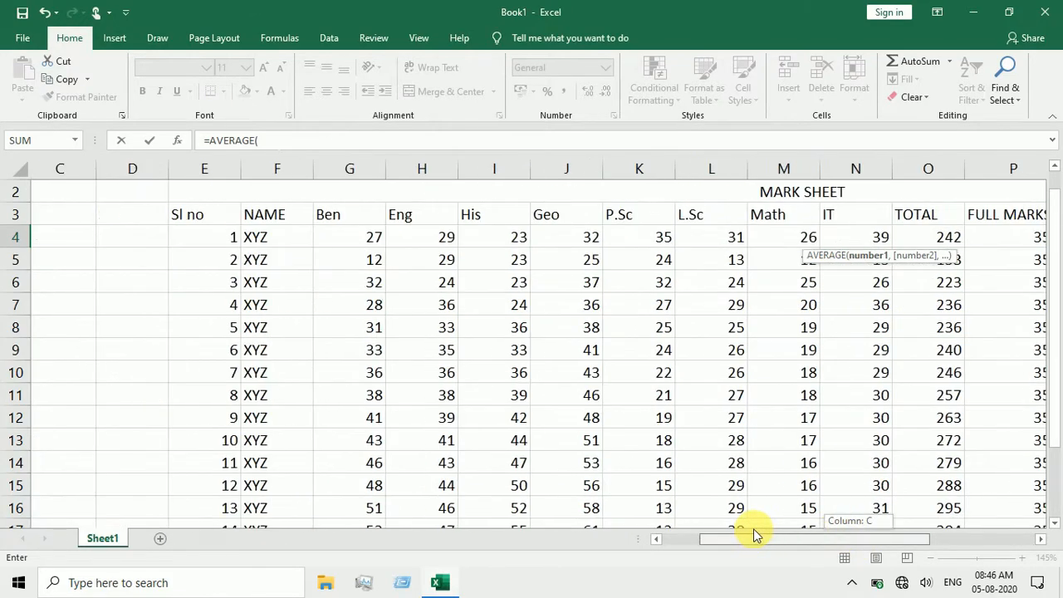
drag(378, 238, 849, 239)
drag(802, 539, 914, 539)
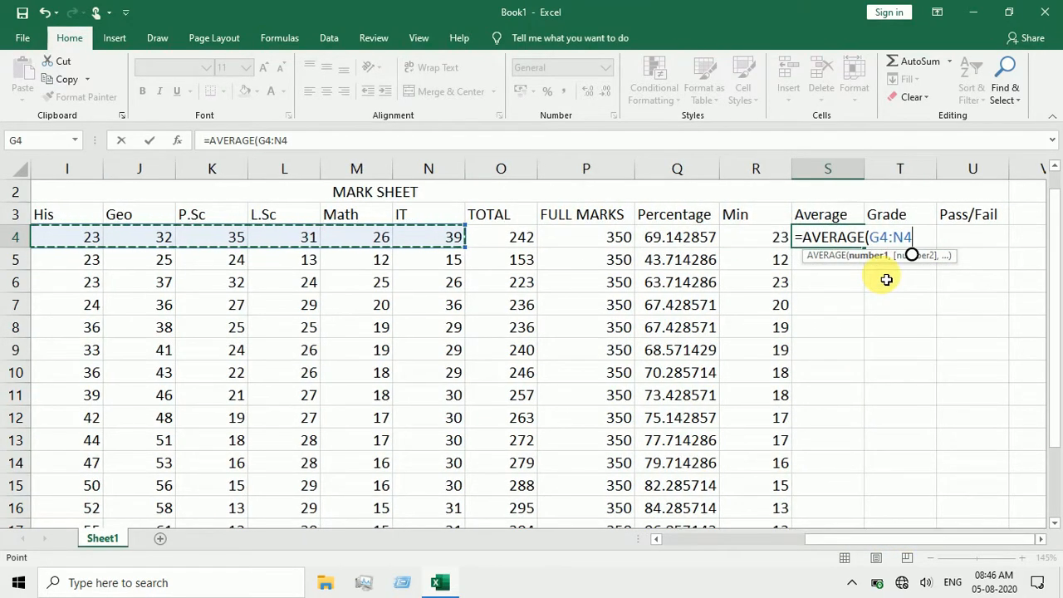
text())
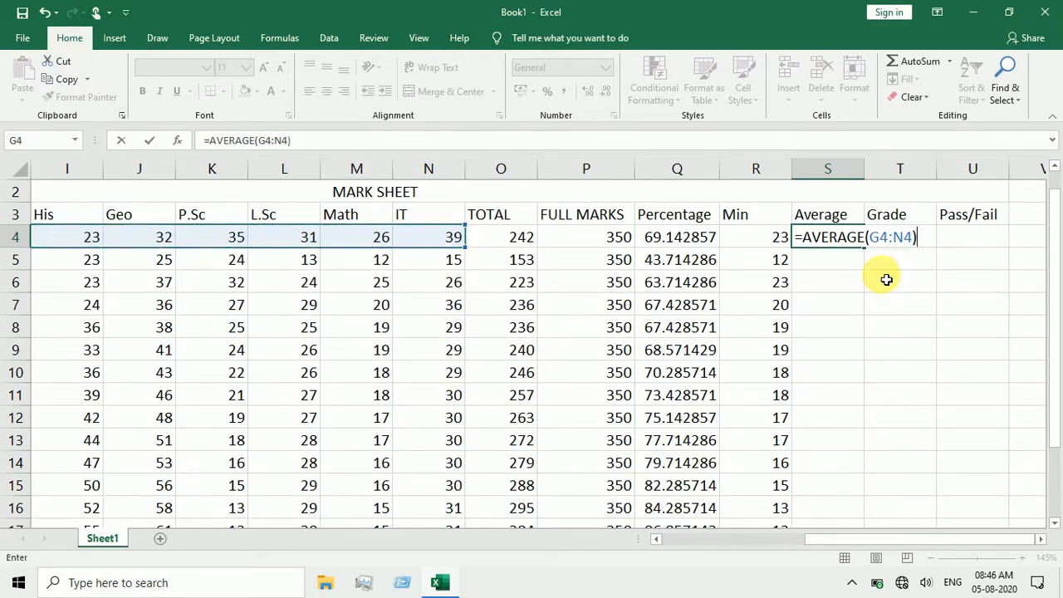
key(Return)
Fill the average formula from S4 down the Average column to row 18
click(846, 241)
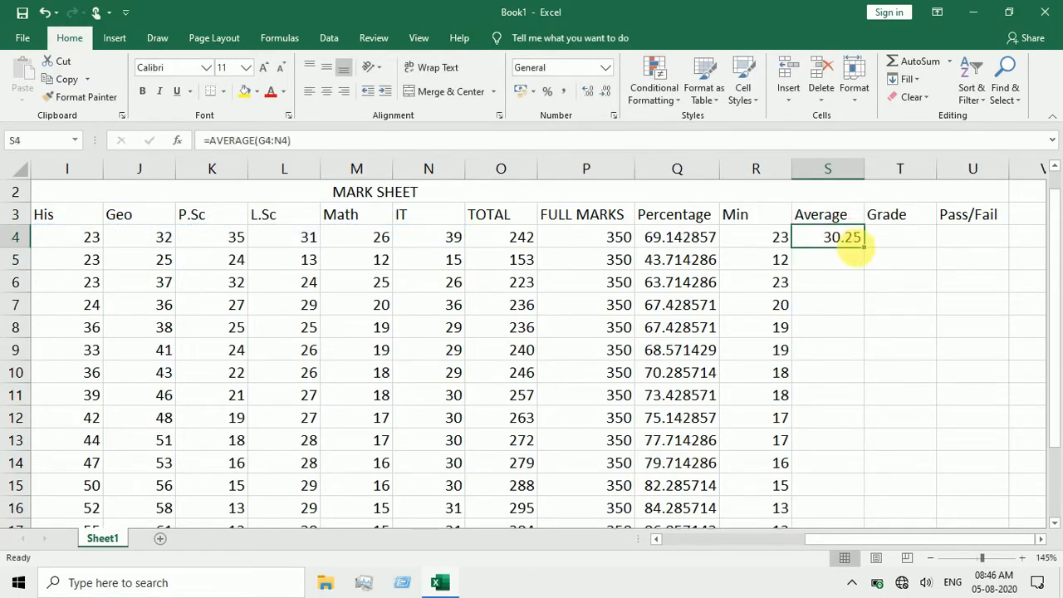
drag(864, 248, 845, 498)
scroll(910, 474, up, 2)
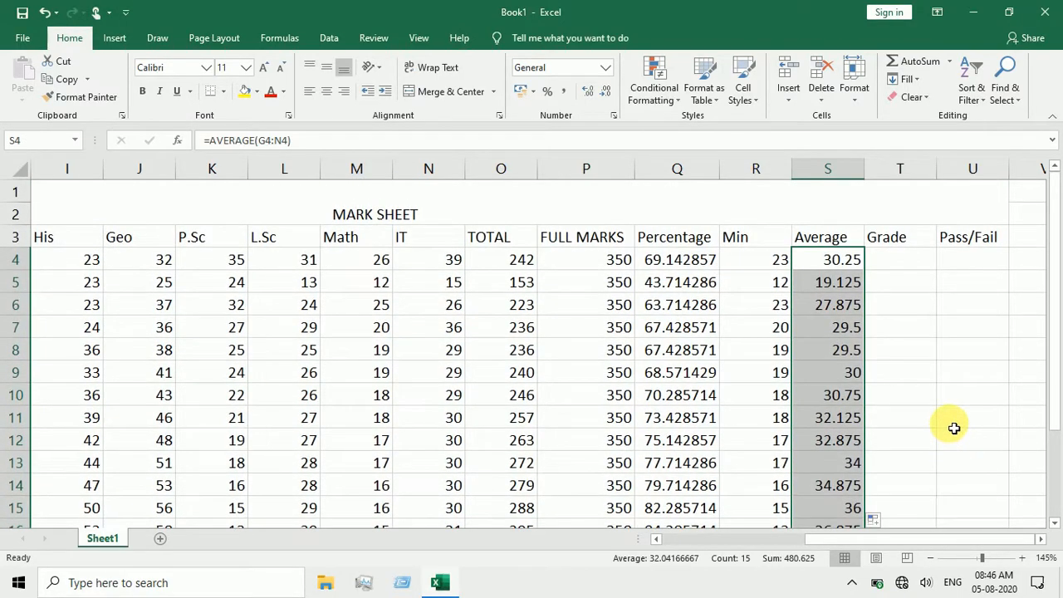
scroll(1059, 388, down, 1)
drag(1057, 409, 1055, 366)
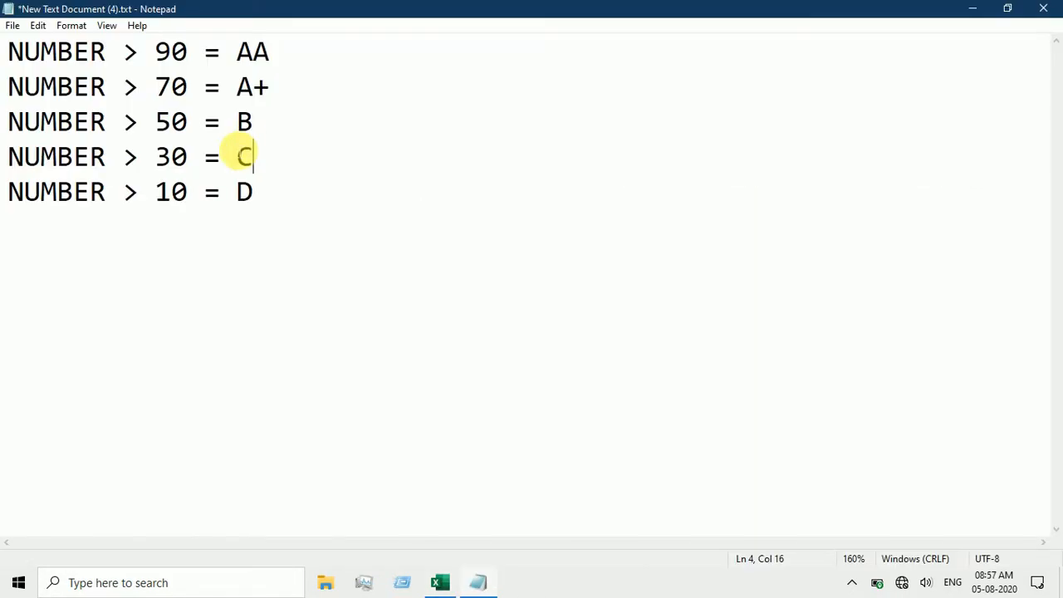
Switch from the Notepad grade list to the Excel mark sheet and set the second student's IT mark in N5 to 9
click(438, 583)
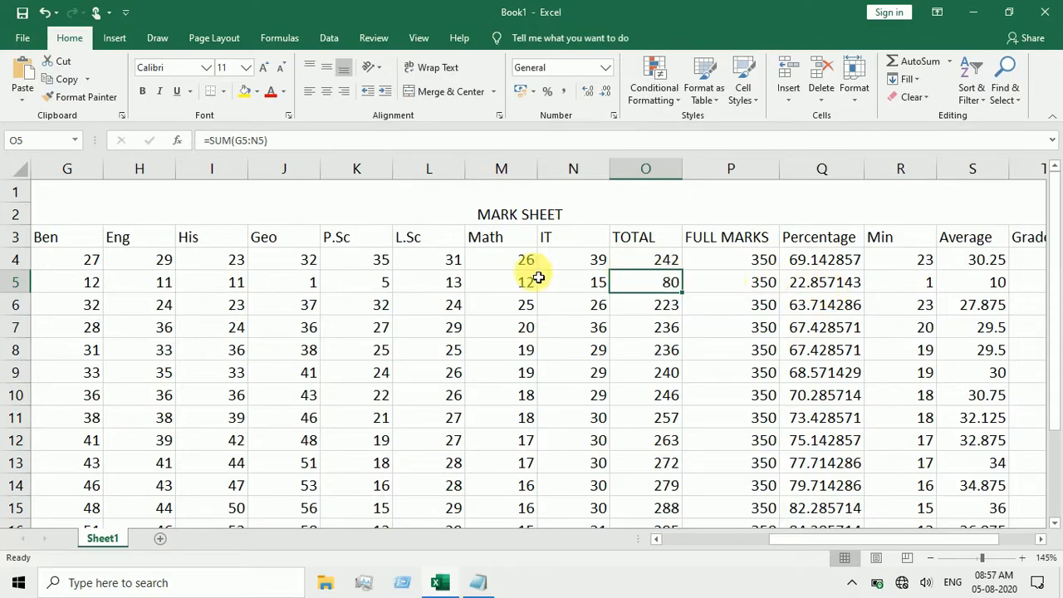
click(586, 294)
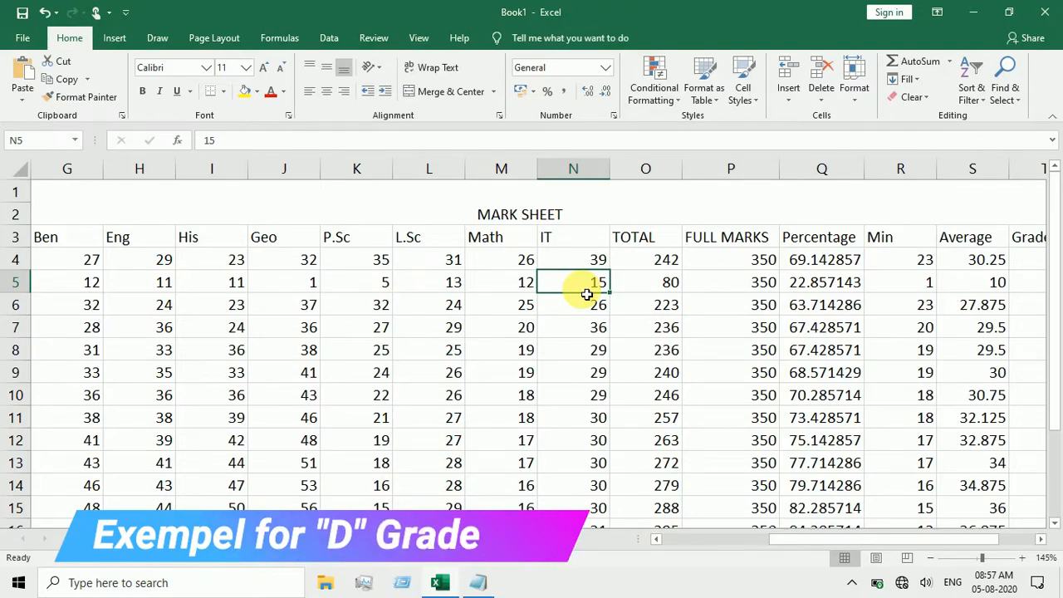
double_click(586, 294)
key(BackSpace)
key(BackSpace)
text(9)
Set the second student's Math mark in M5 to 0 and L.Sc mark in L5 to 4
click(517, 292)
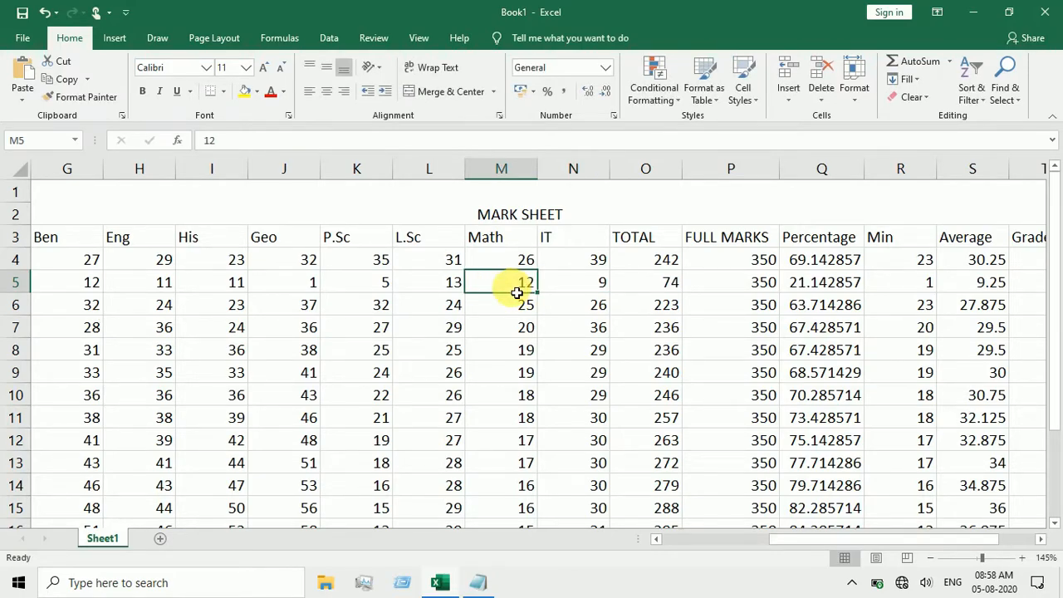
text(4)
click(426, 293)
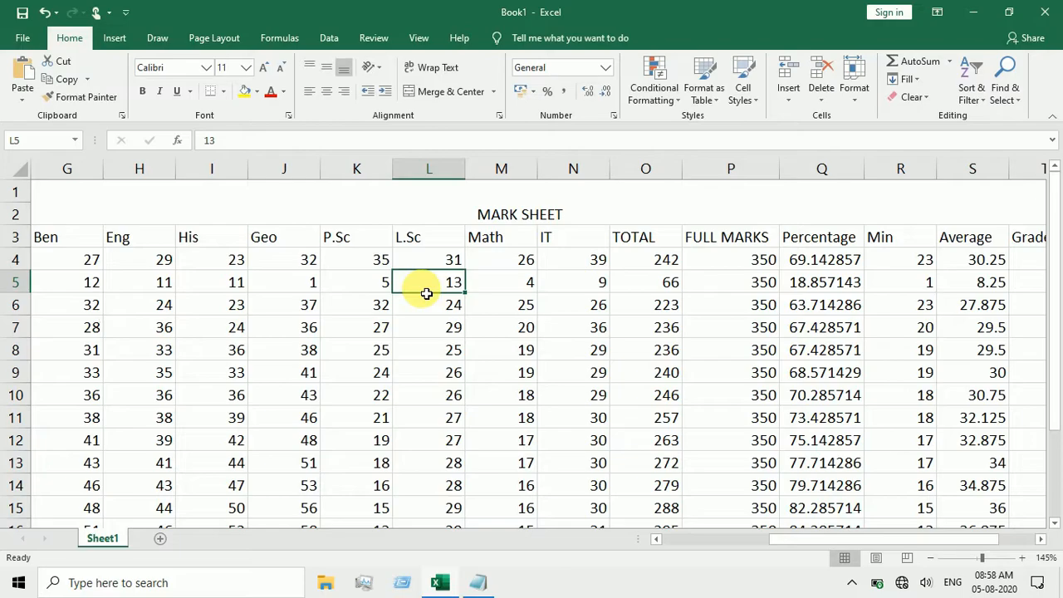
click(487, 282)
text(0)
click(436, 294)
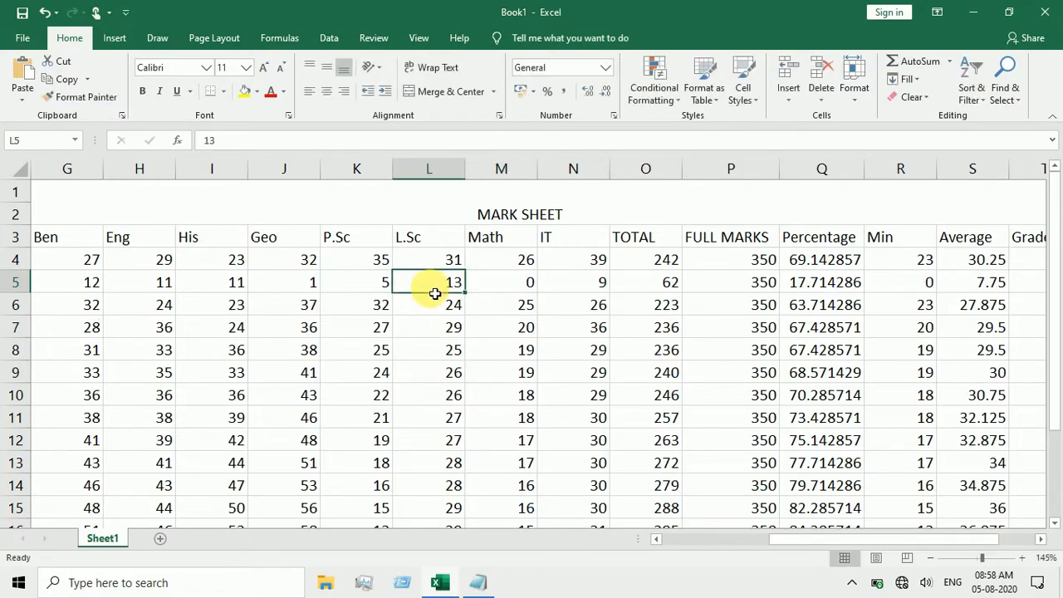
text(4)
click(478, 419)
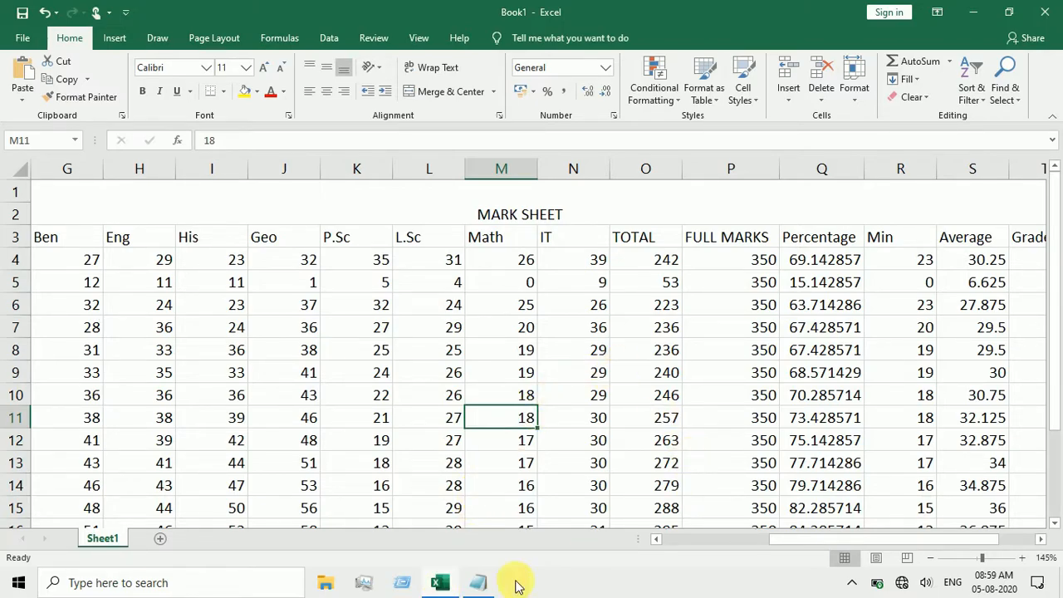
Try an Eng mark of 9 for the second student in H5 and undo the change
mouse_move(478, 583)
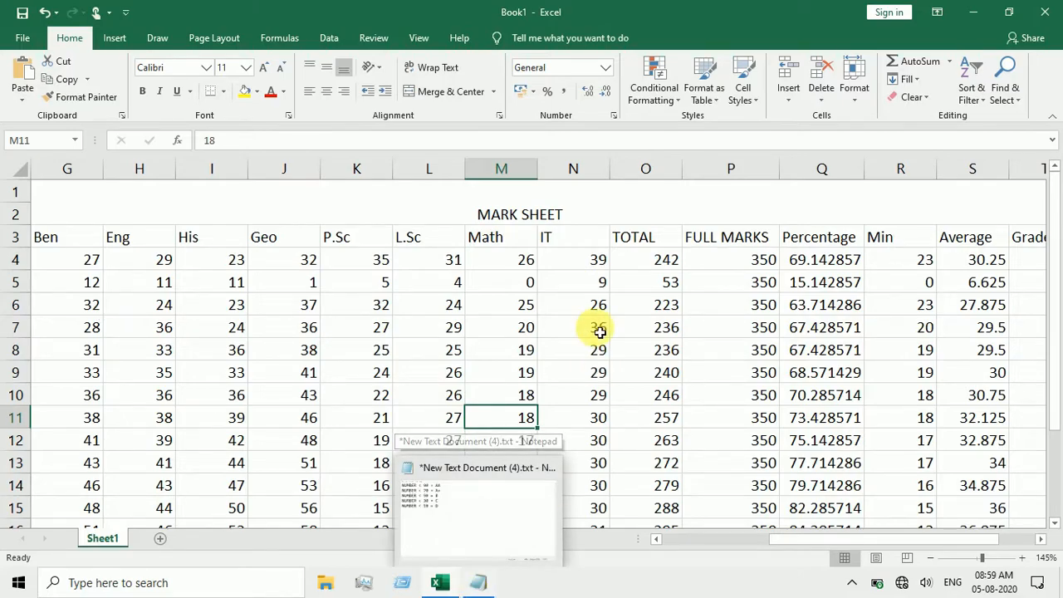
click(157, 288)
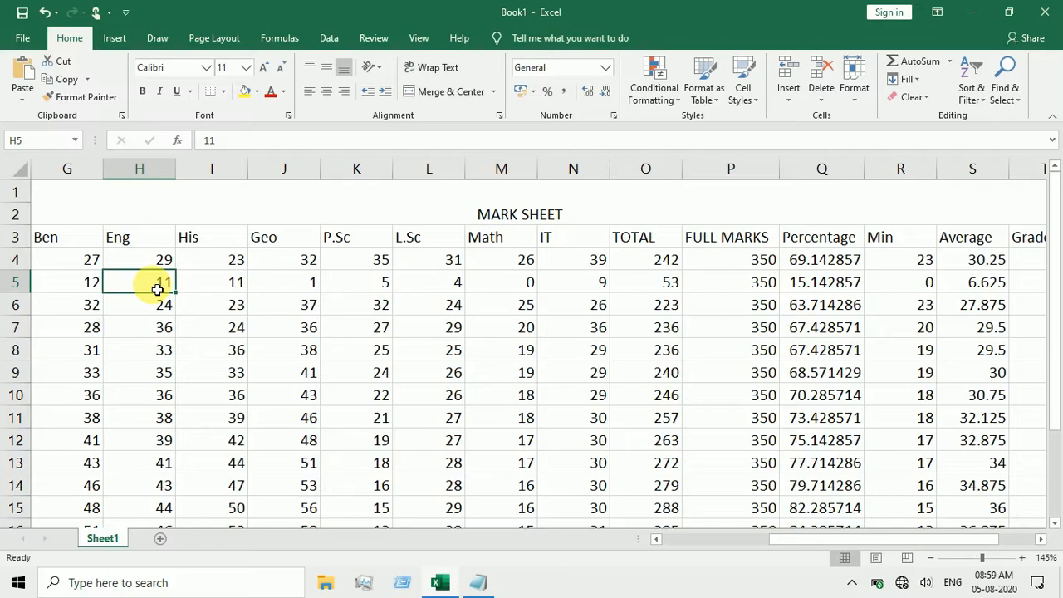
text(9)
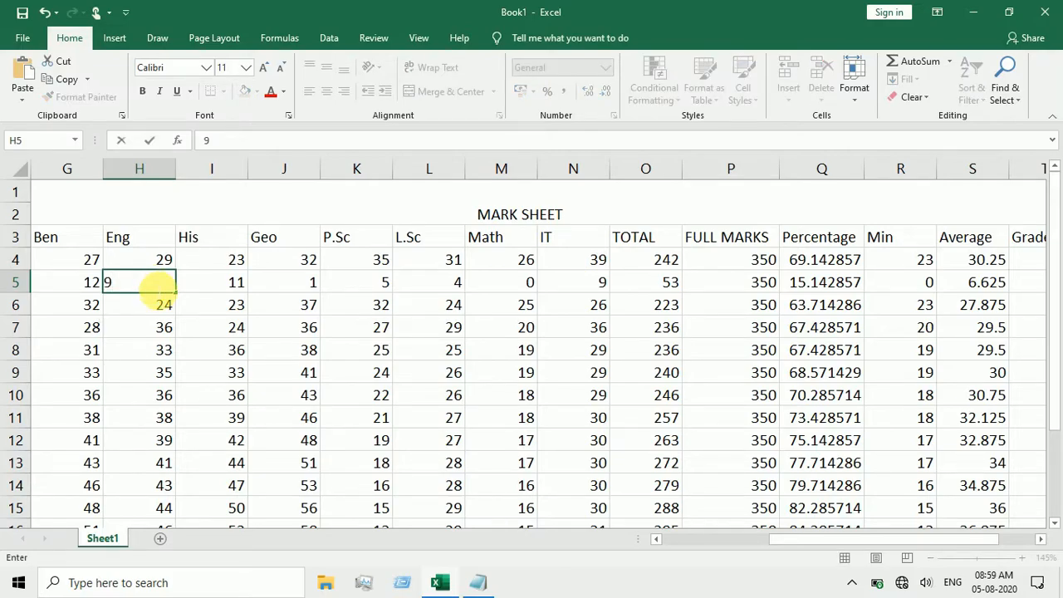
click(159, 304)
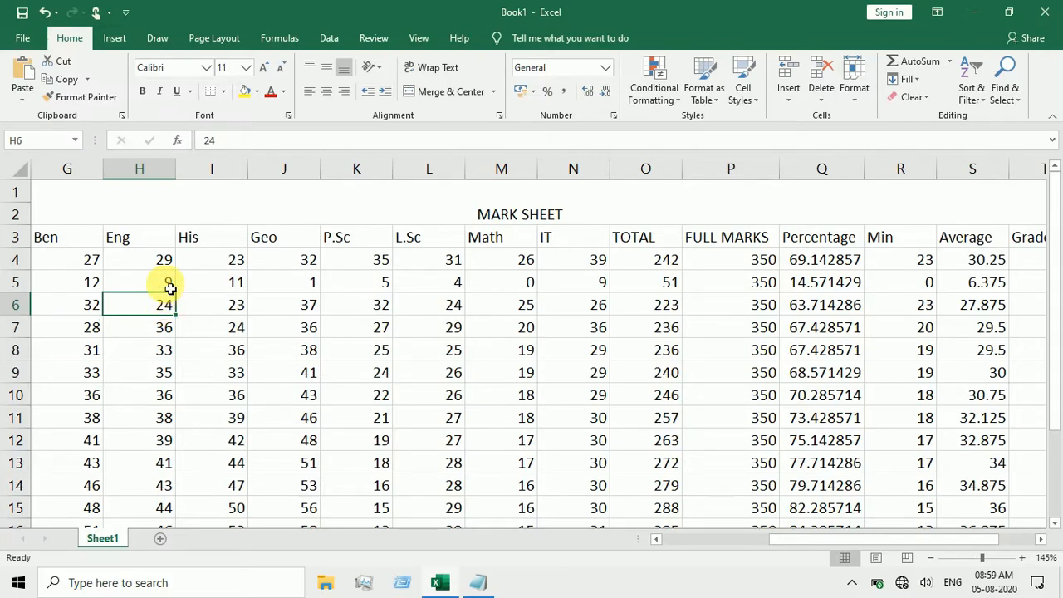
key(ctrl+z)
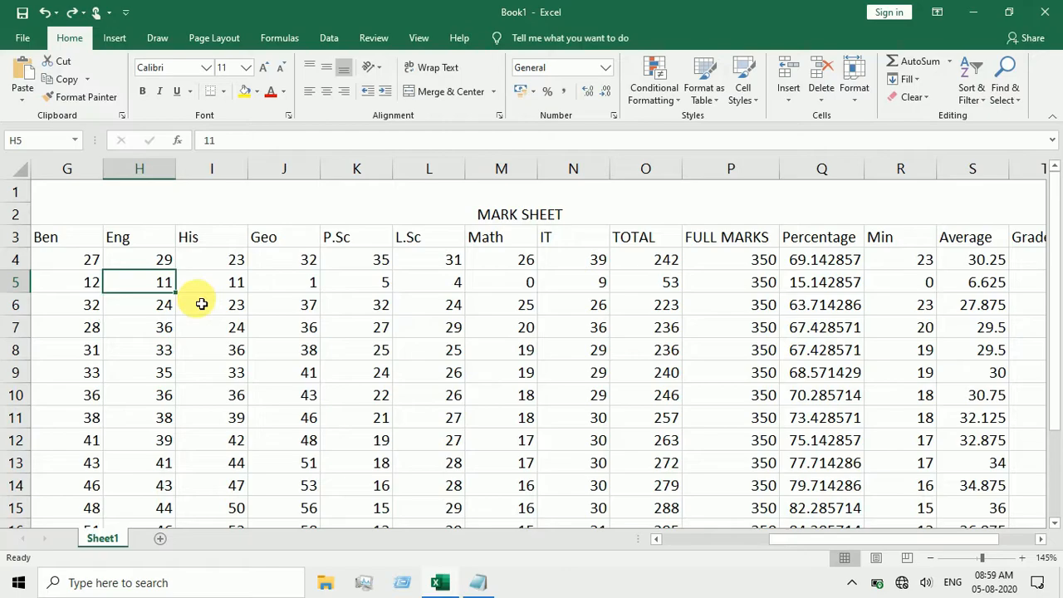
Set the second student's Ben mark in G5 to 9 and Eng mark in H5 to 7
click(78, 287)
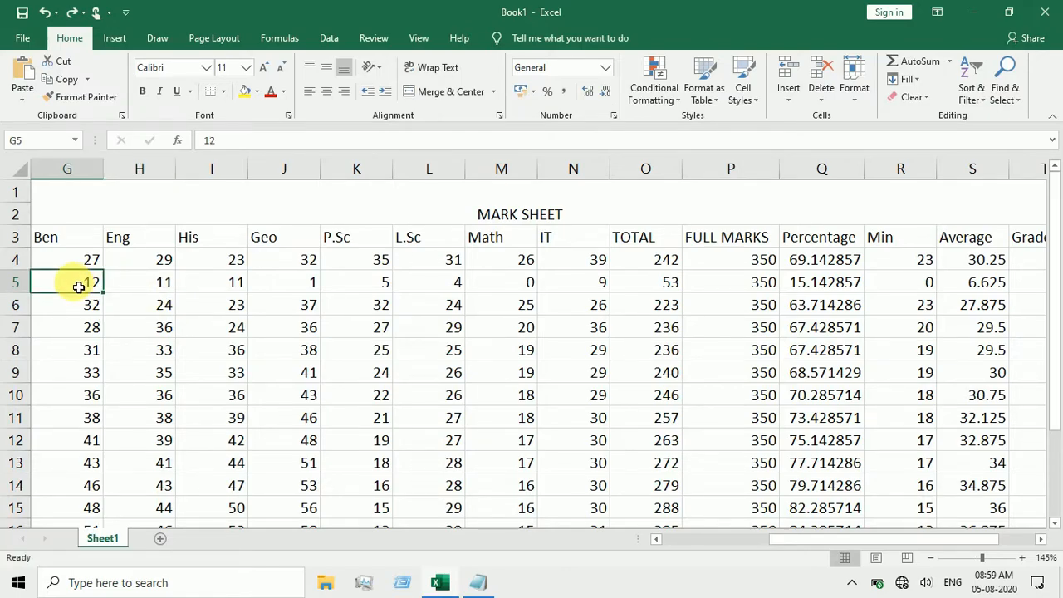
text(9)
key(Tab)
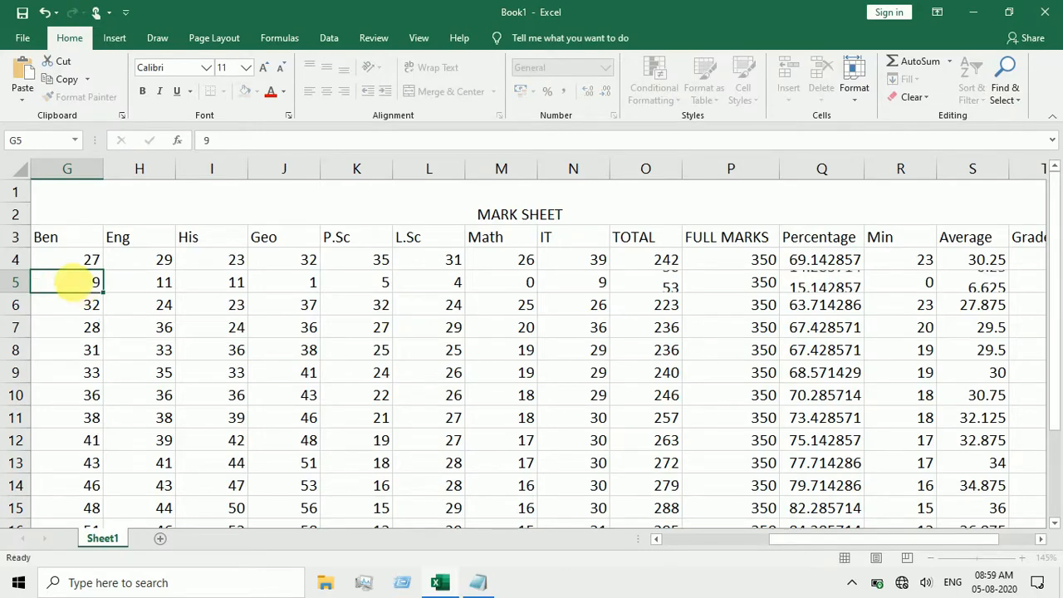
text(7)
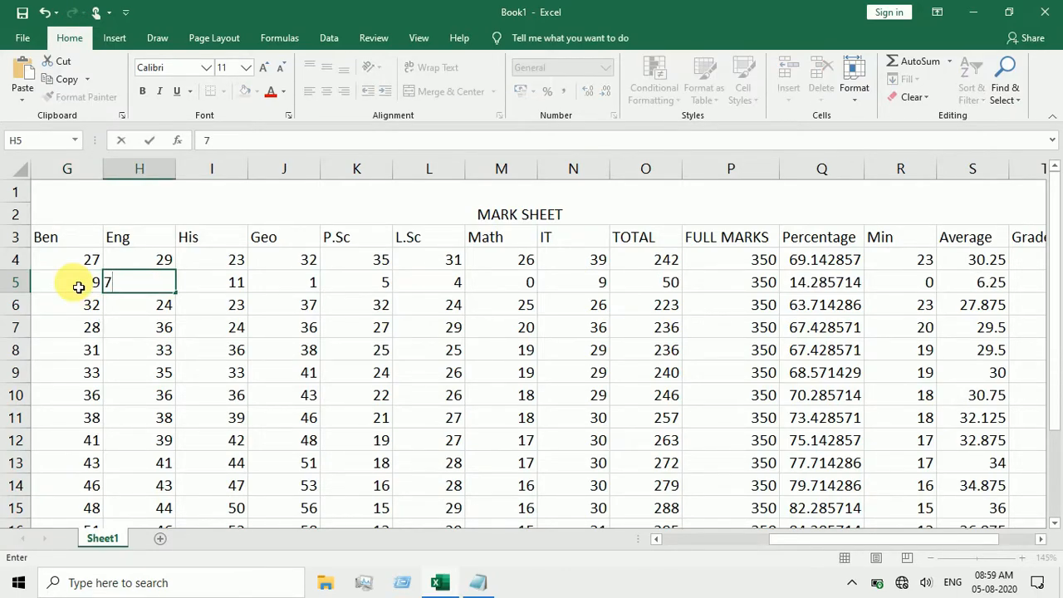
key(Tab)
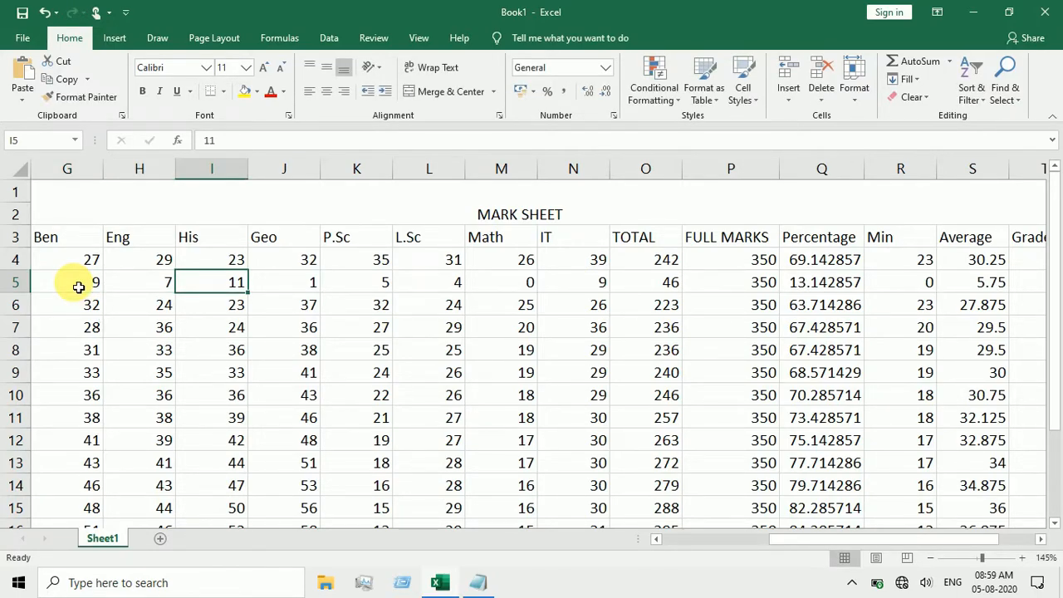
Switch to the Notepad grade list and change the grade D threshold to 15
click(470, 582)
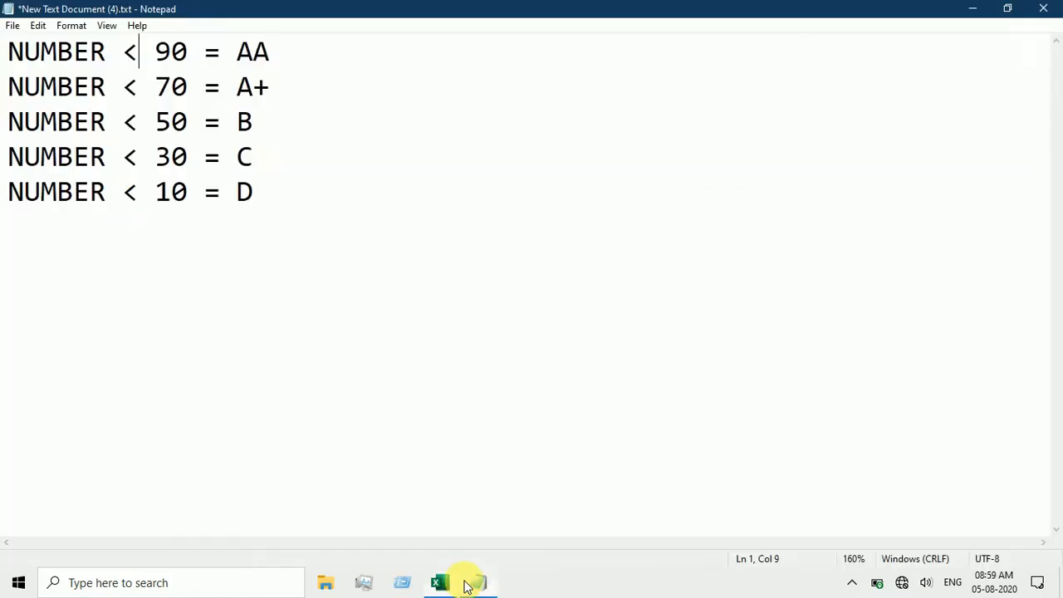
click(189, 193)
key(BackSpace)
text(5)
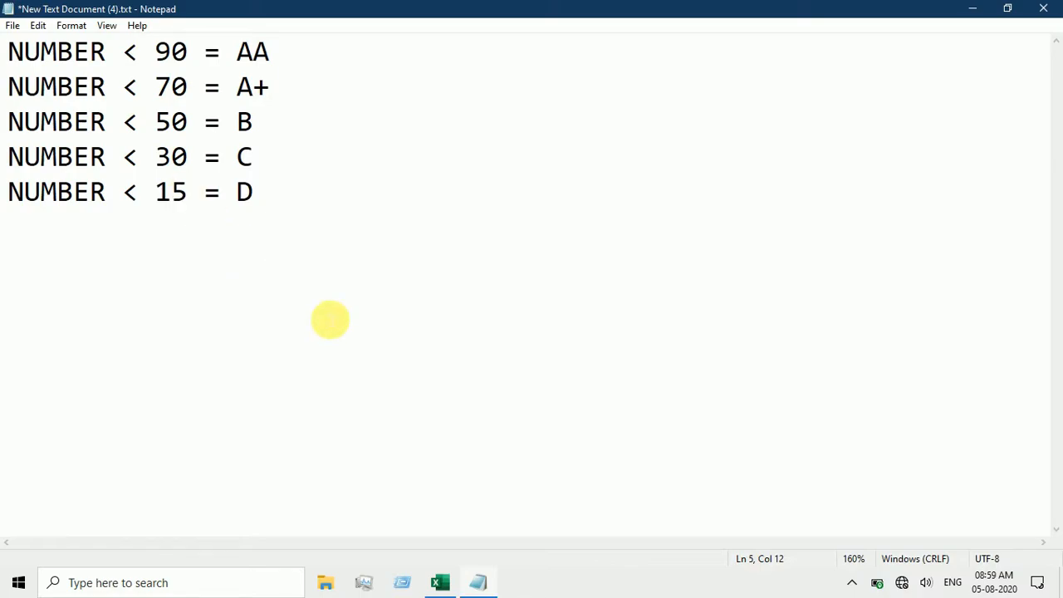
key(End)
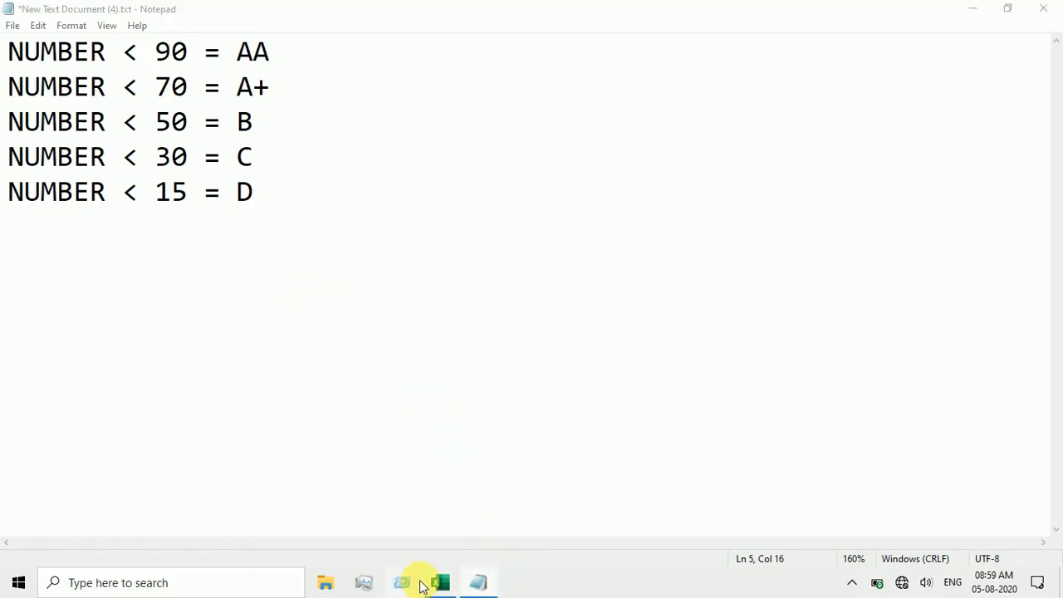
key(super+r)
click(311, 409)
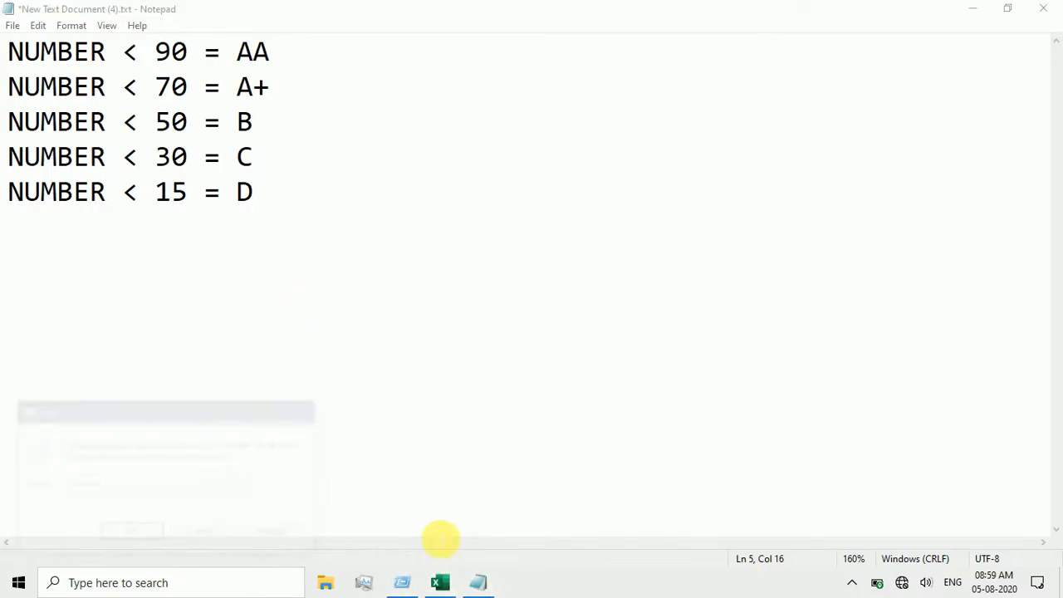
Switch to the Excel mark sheet and begin the grade formula in T4 with =IF(Q4<90, using the first student's percentage
click(440, 583)
drag(811, 532, 944, 541)
click(908, 264)
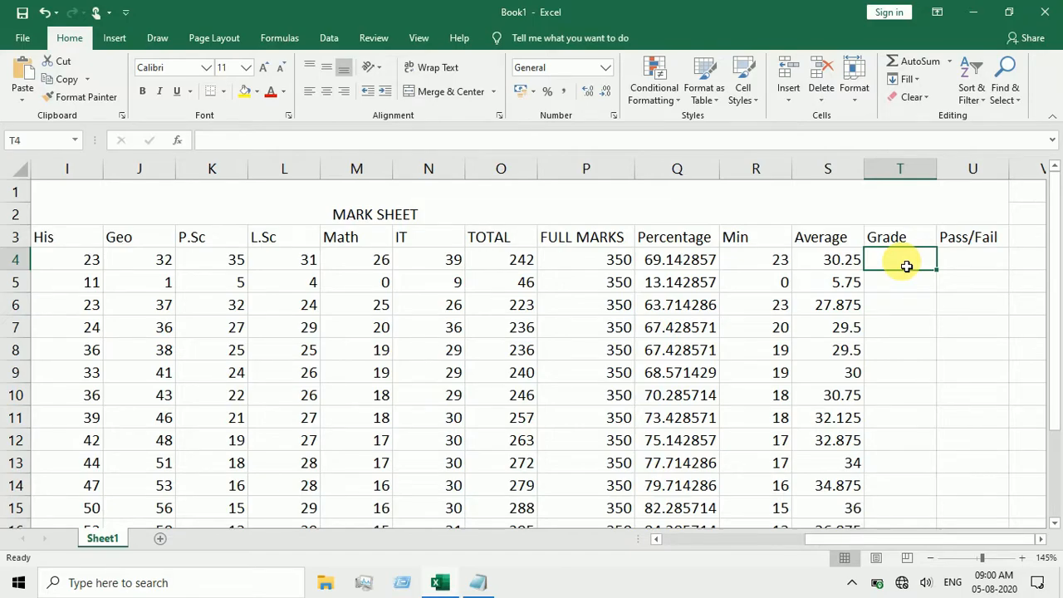
text(=)
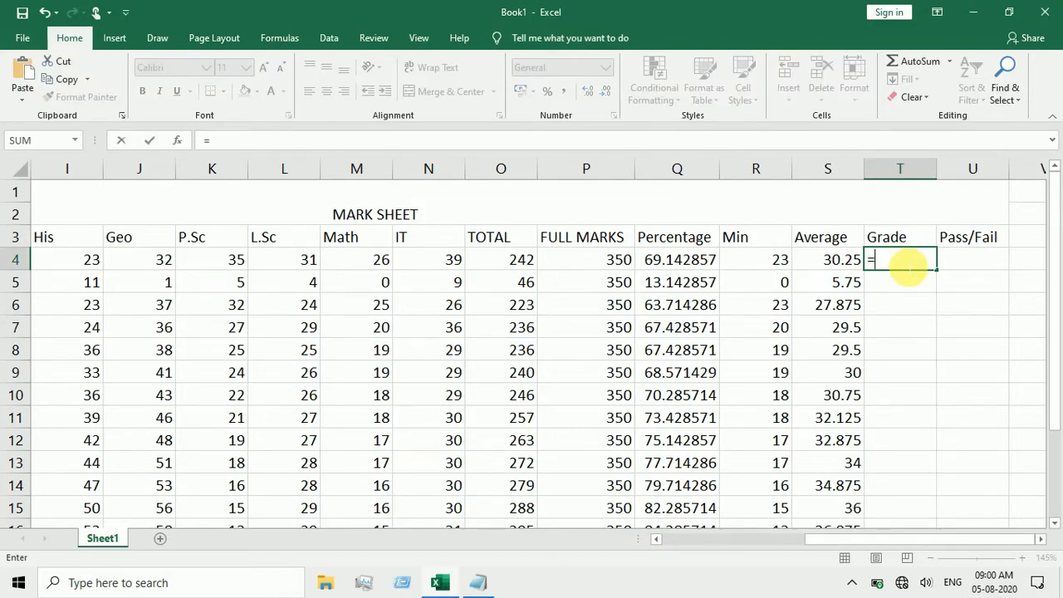
text(IF)
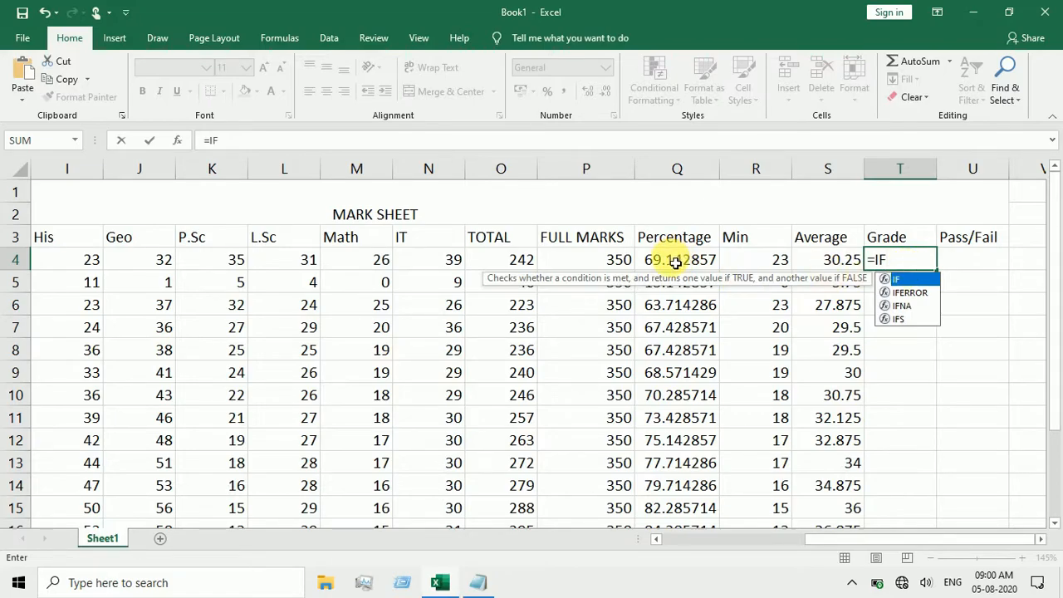
text(()
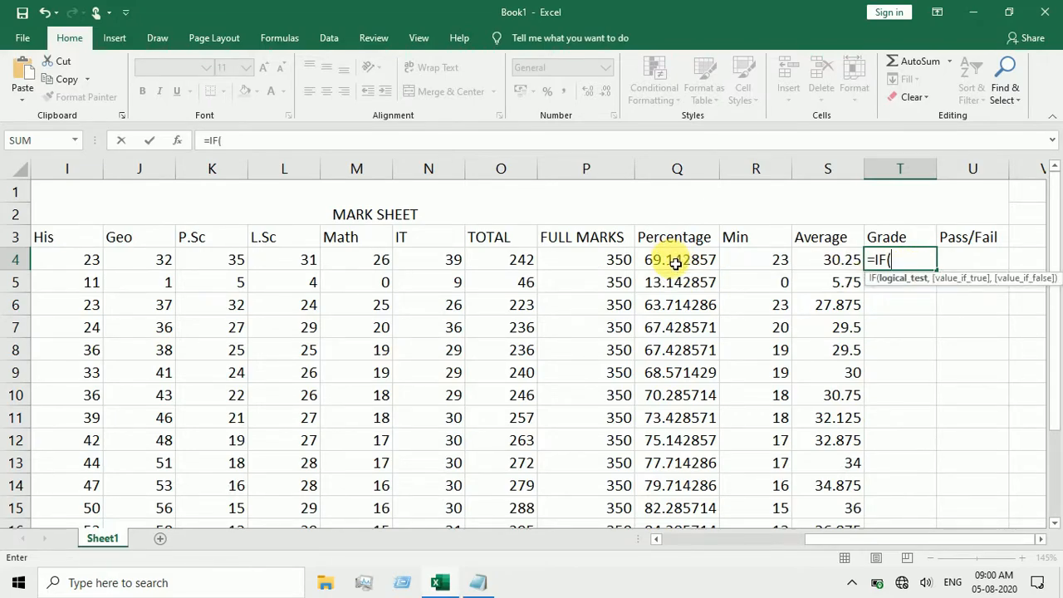
click(676, 263)
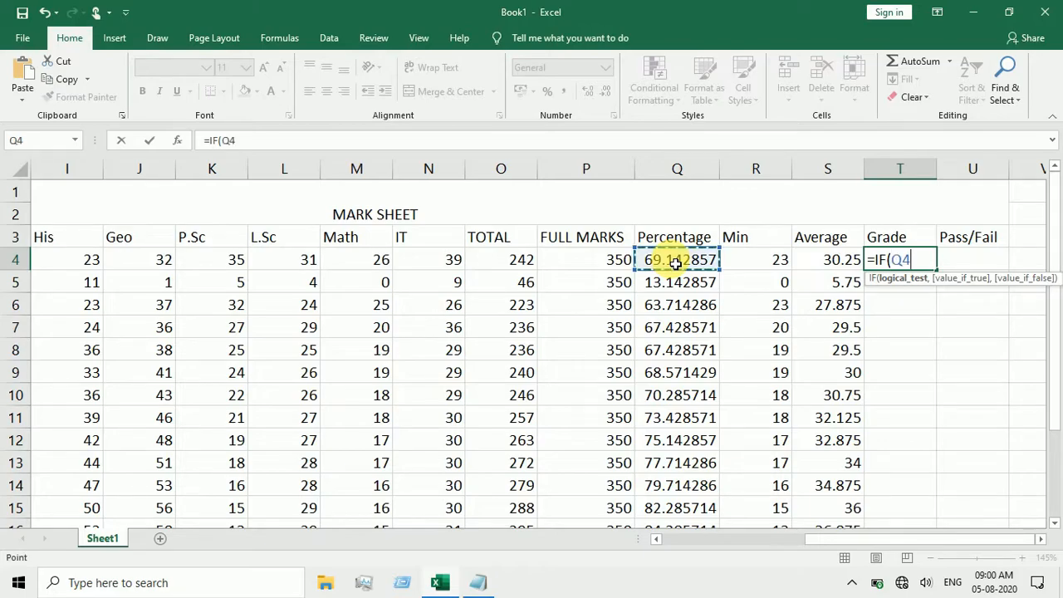
text(<)
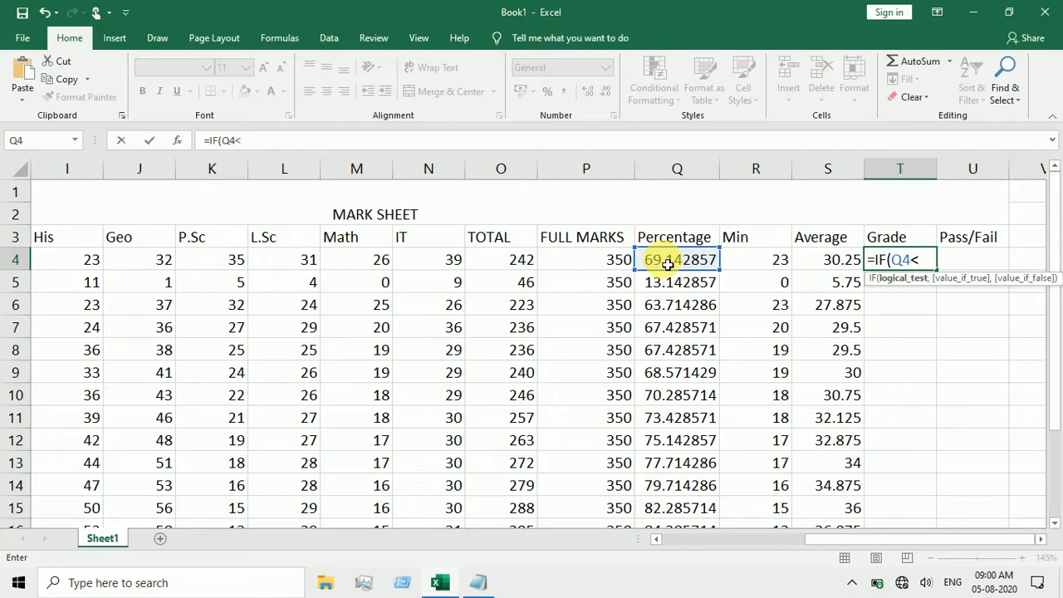
text(90,)
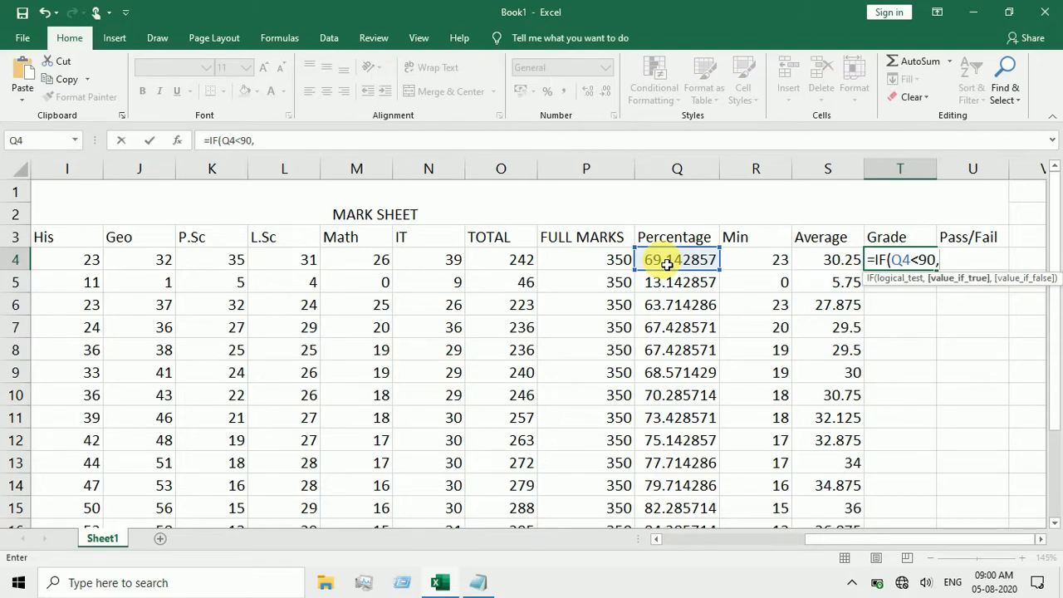
Enter "90" as the value-if-true result of the first IF in T4's grade formula
text("")
click(667, 264)
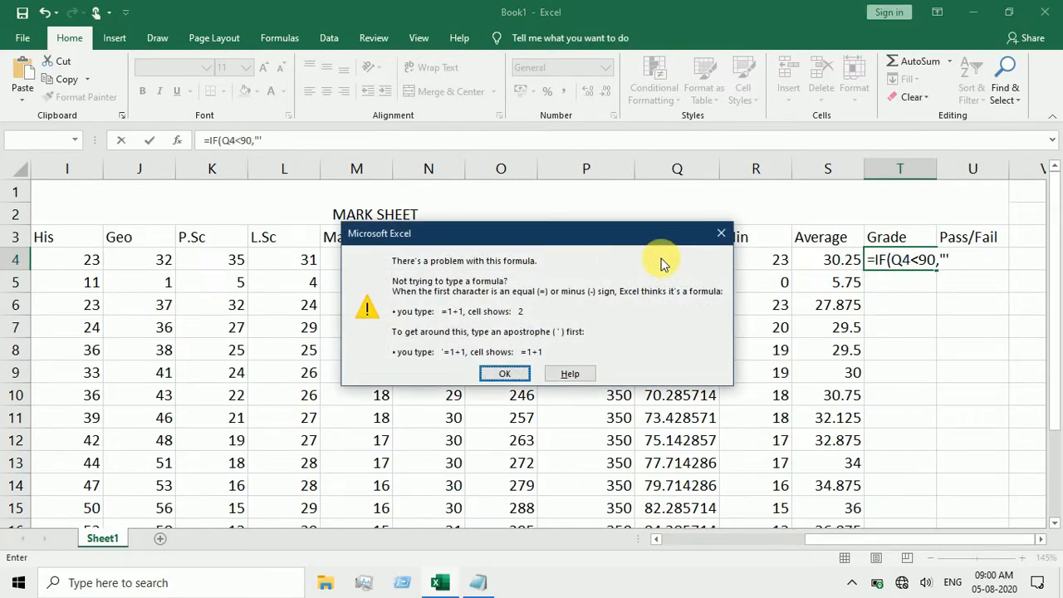
click(721, 233)
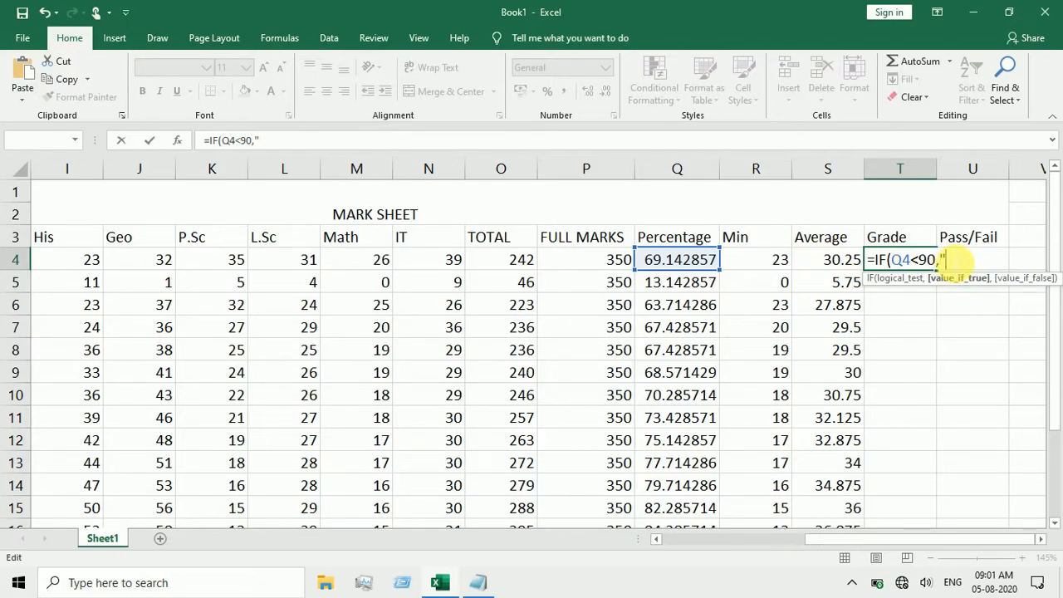
text("90)
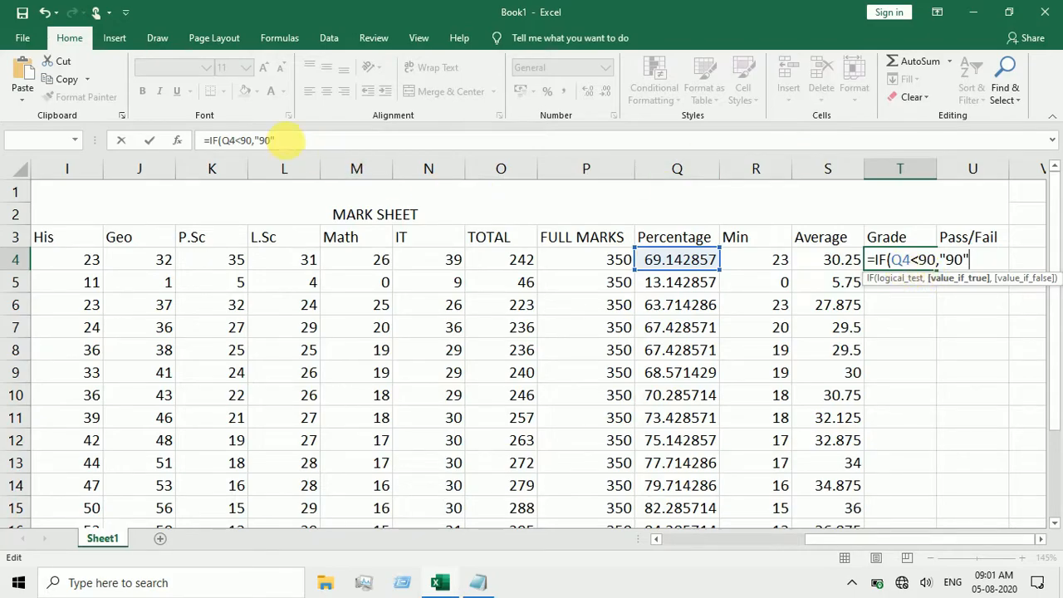
click(283, 140)
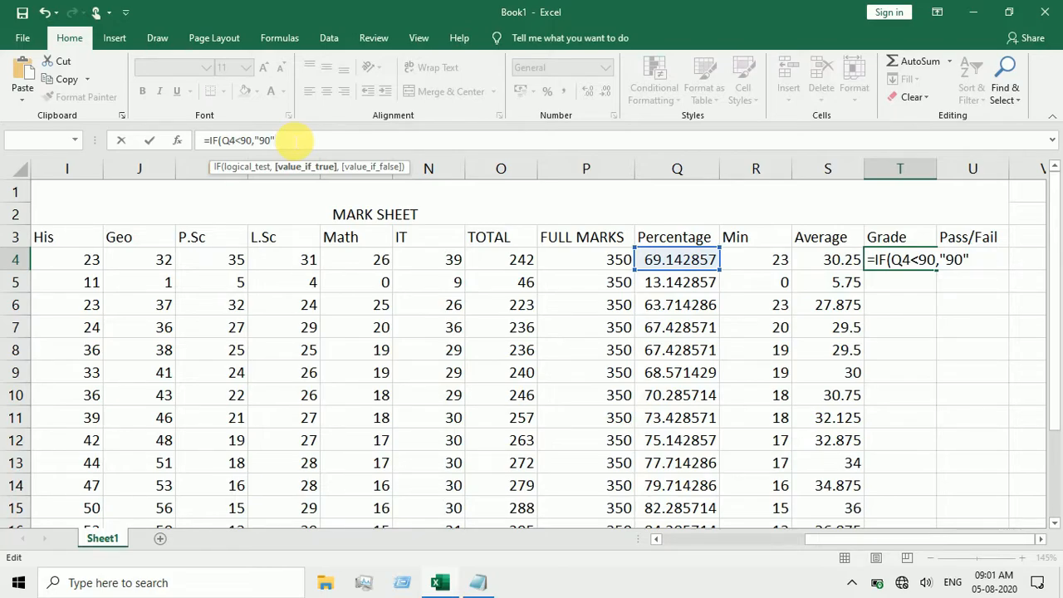
Add a nested IF as the value-if-false part of T4's grade formula, testing Q4<70
text(,)
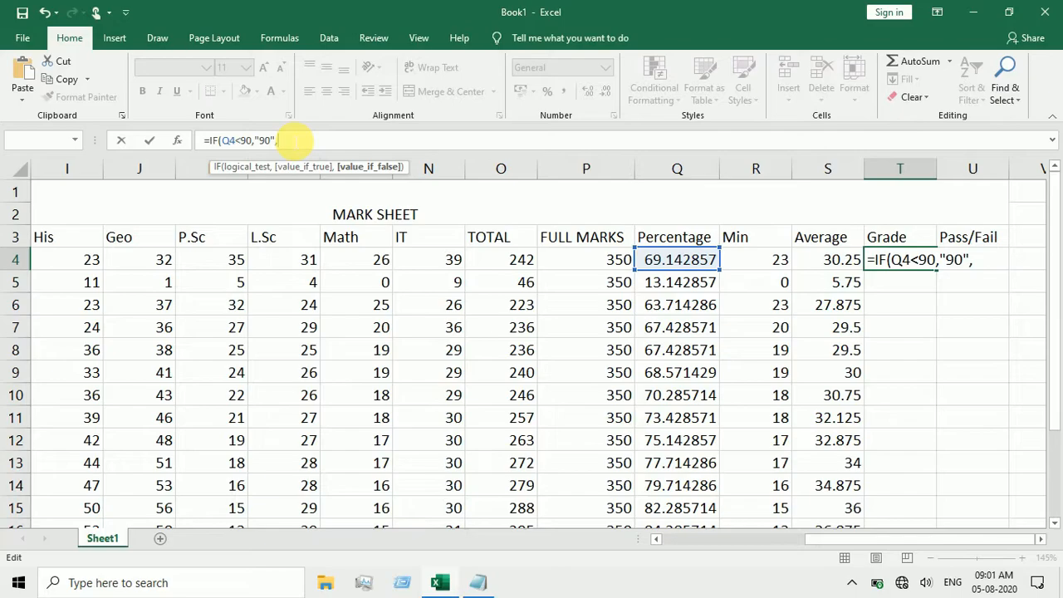
text(IF)
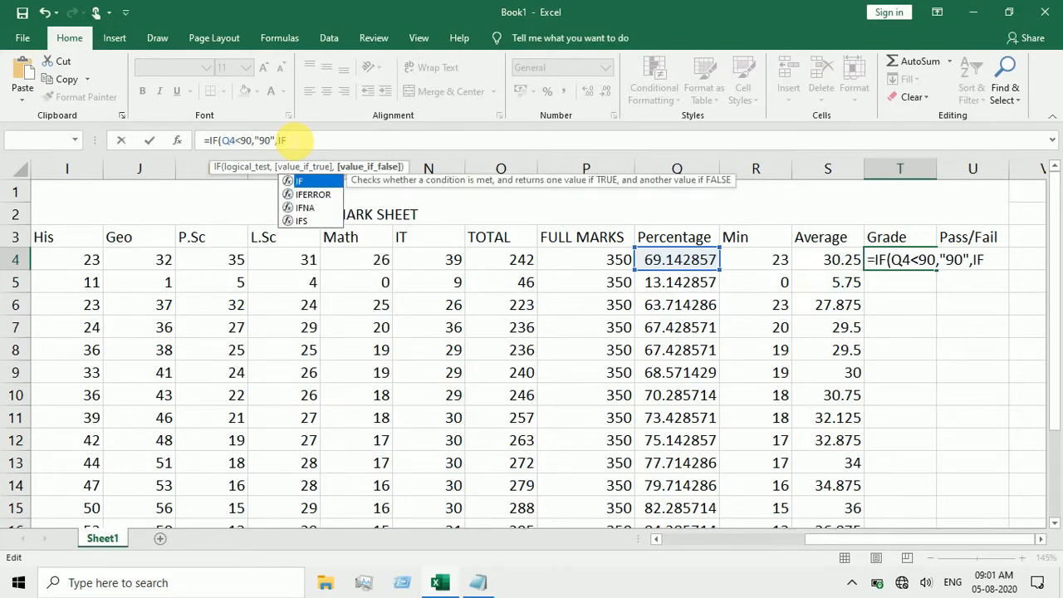
text(()
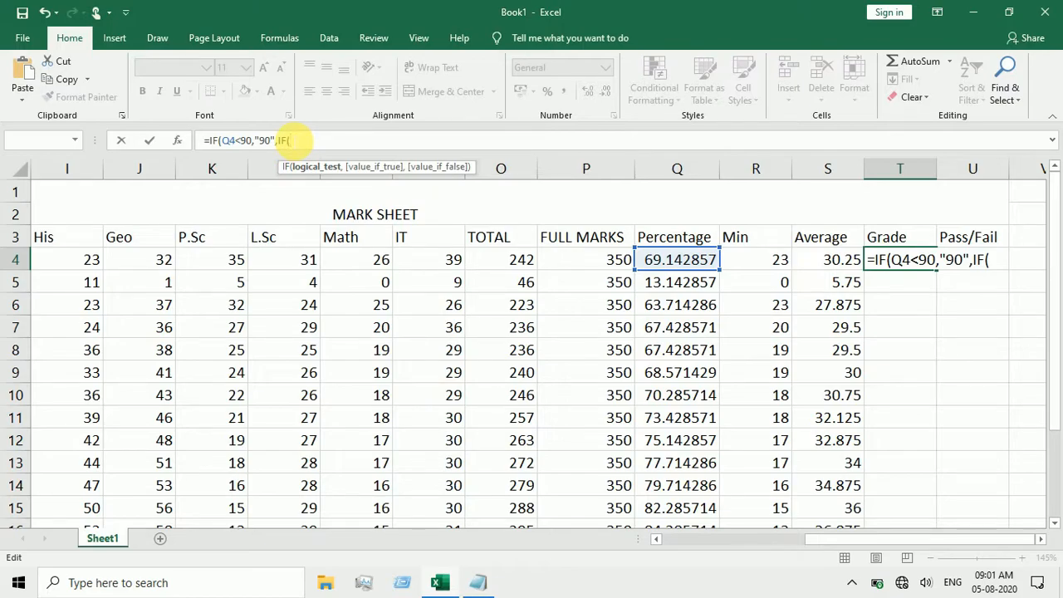
click(681, 257)
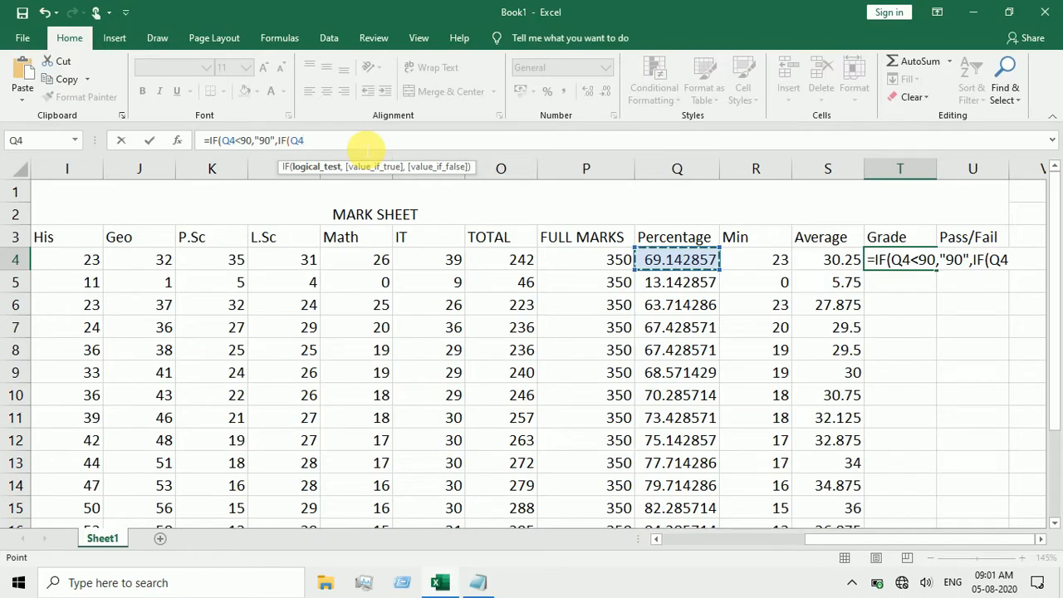
text(<)
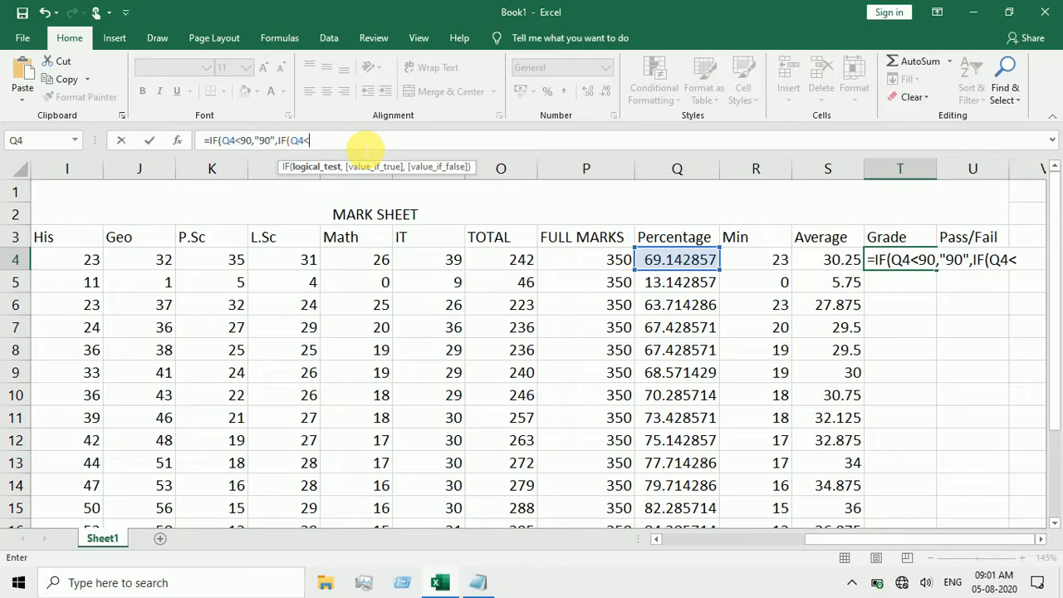
text(70)
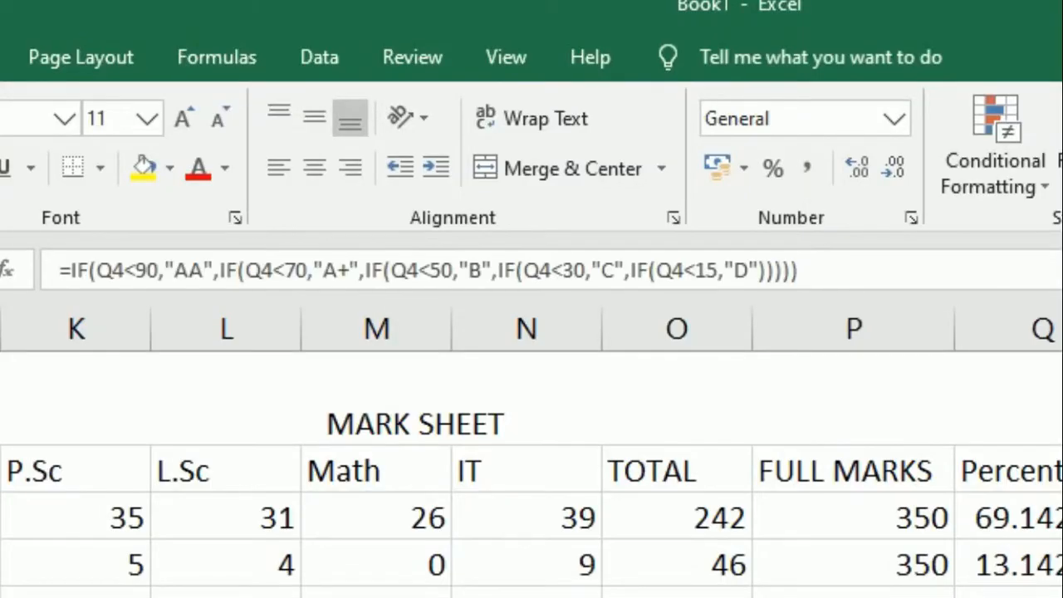
Change the AA condition in T4's grade formula to Q4>90
key(Down)
key(Down)
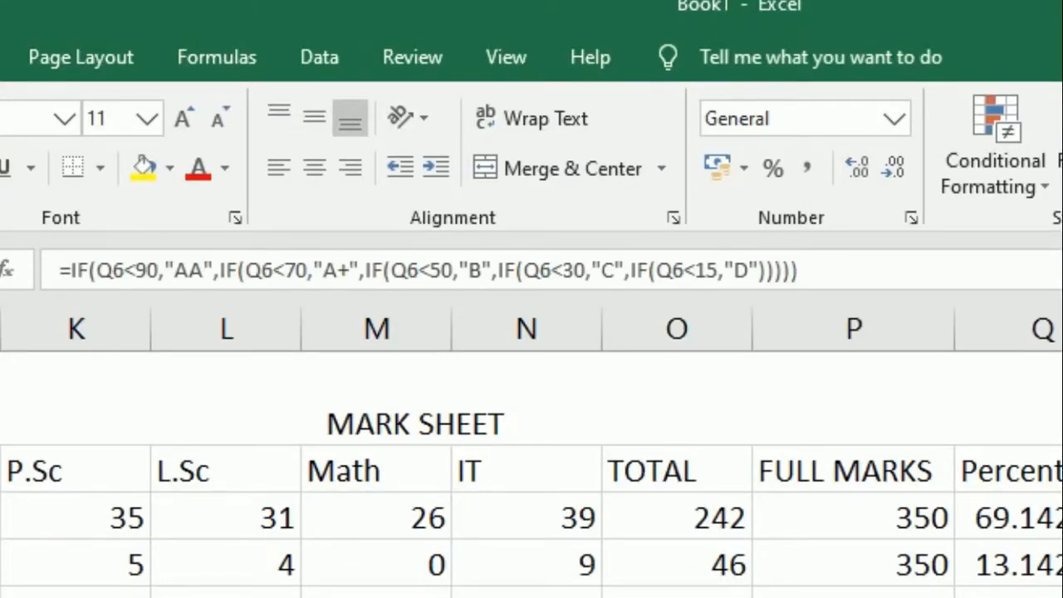
key(Down)
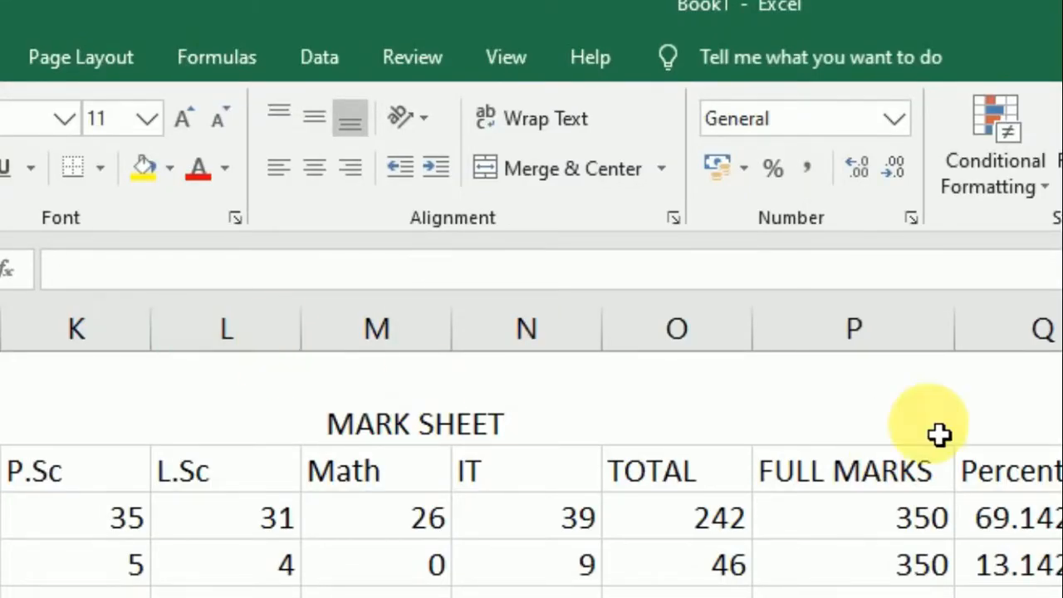
key(Up)
key(Up)
key(Up)
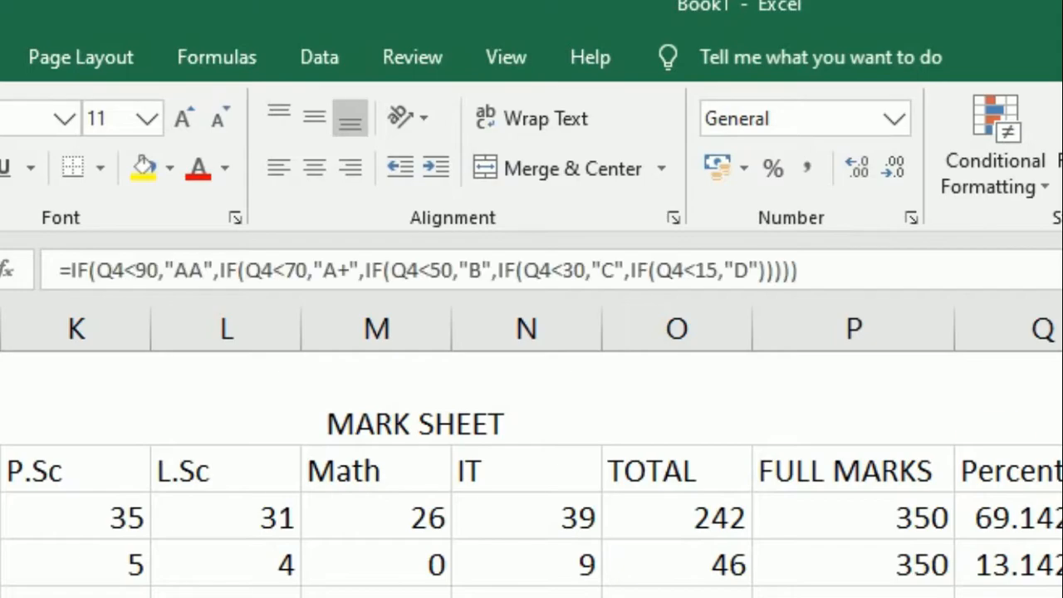
click(139, 271)
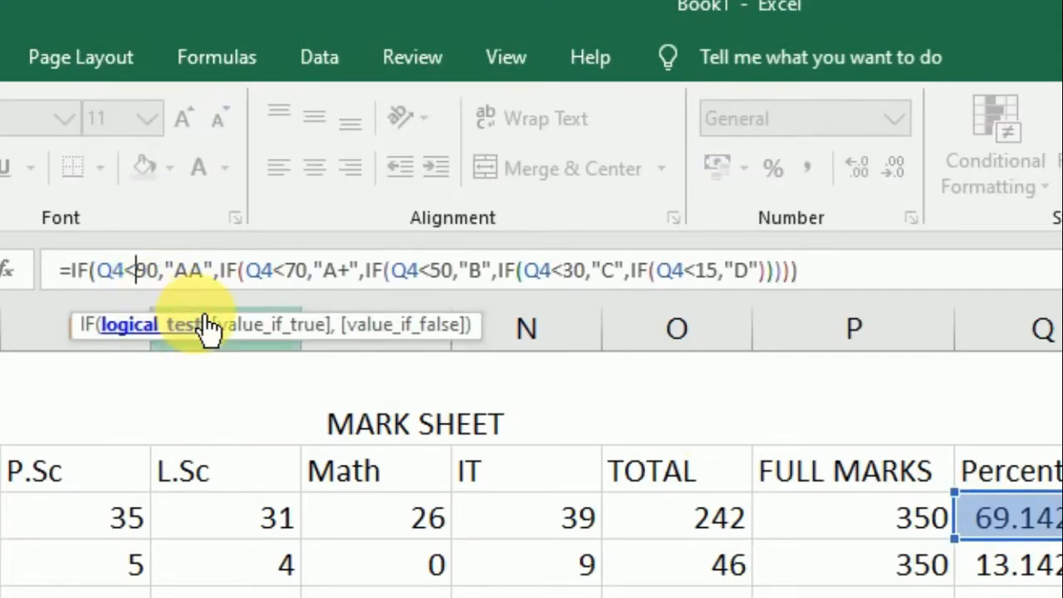
key(BackSpace)
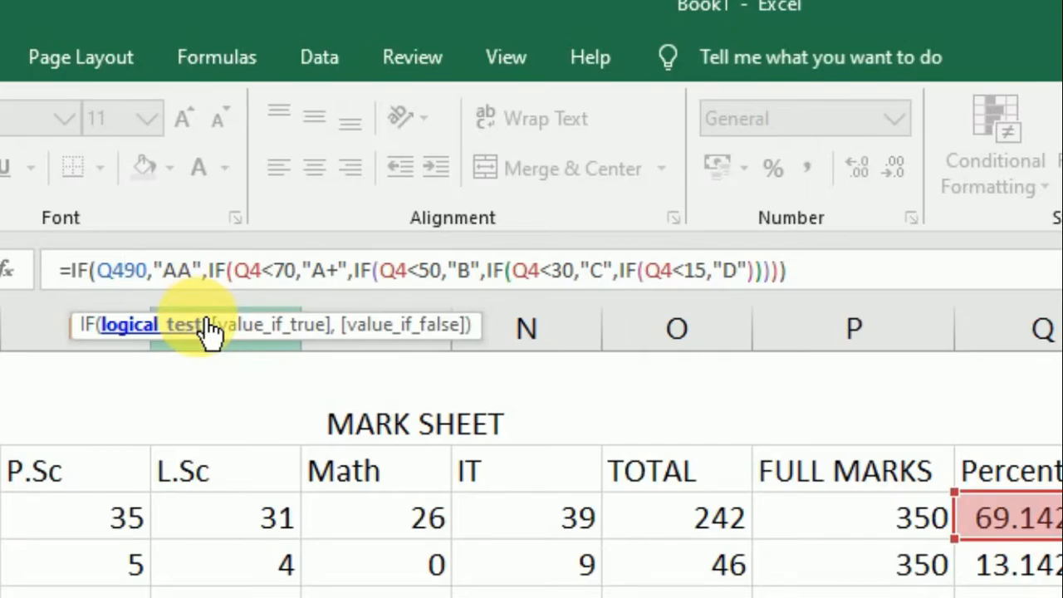
text(>)
Change the A+ condition in T4's grade formula to Q4>70
key(Right)
key(Right)
key(Right)
key(Right)
key(Right)
key(Right)
key(Right)
key(Right)
key(Right)
key(Right)
key(Right)
key(Right)
key(Right)
key(Right)
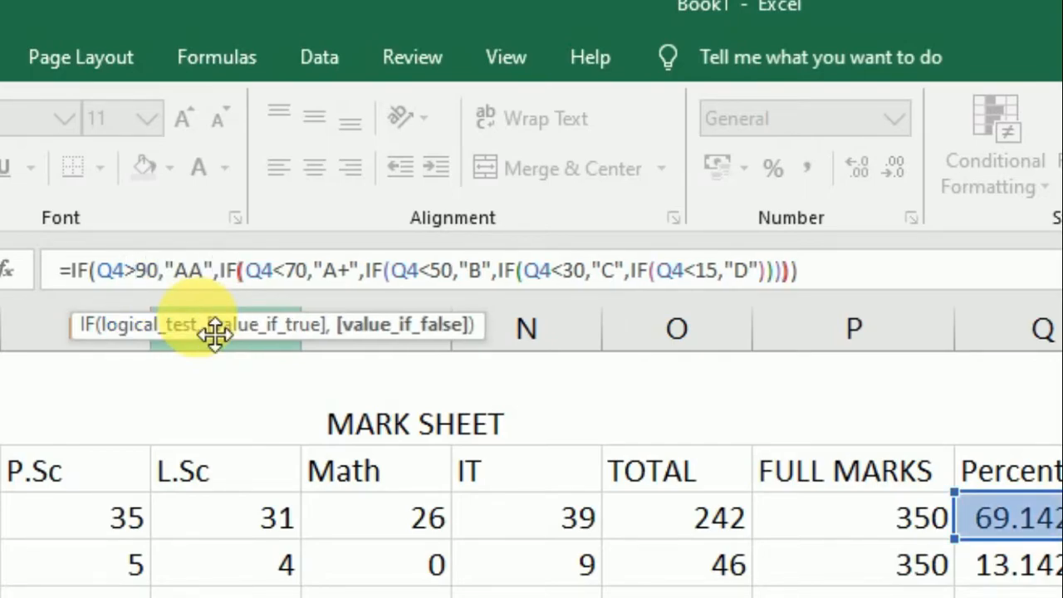
key(BackSpace)
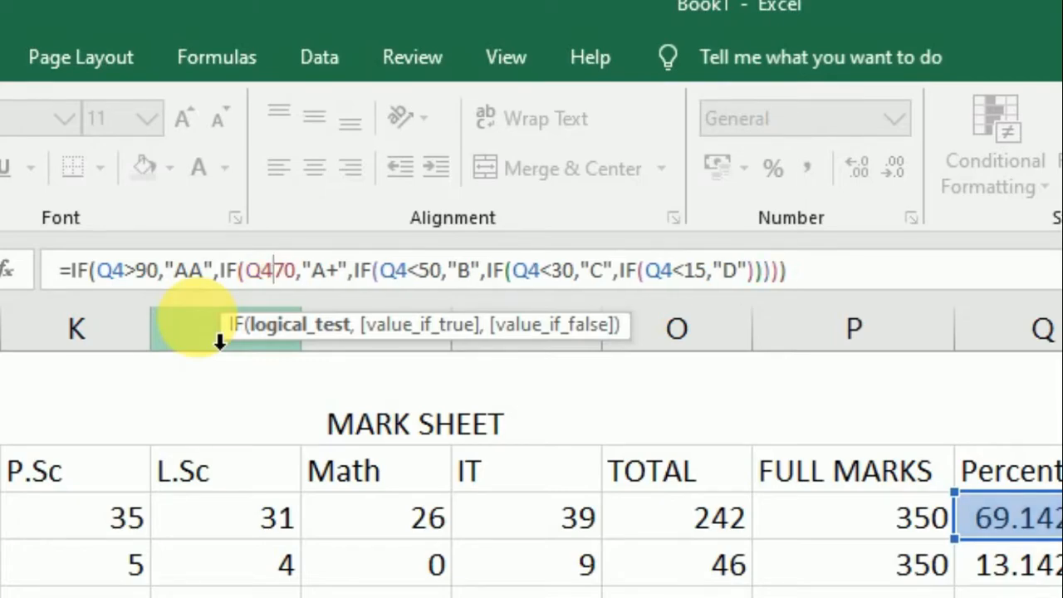
text(>)
Change the B condition in T4's grade formula to Q4>50
key(Right)
key(Right)
key(Right)
key(Right)
key(Right)
key(Right)
key(Right)
key(Right)
key(Right)
key(Right)
key(Right)
key(Right)
key(Right)
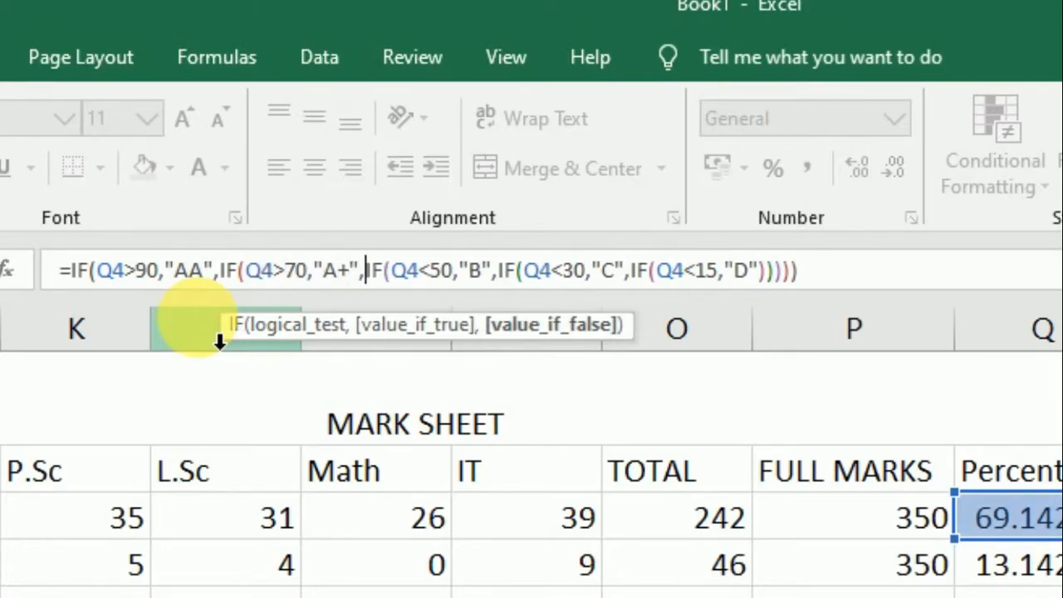
key(BackSpace)
text(>)
Change the C condition in T4's grade formula to Q4>30
key(Right)
key(Right)
key(Right)
key(Right)
key(Right)
key(Right)
key(Right)
key(Right)
key(Right)
key(Right)
key(Right)
key(Right)
key(Right)
key(Right)
key(BackSpace)
text(>)
Change the D condition in T4's grade formula to Q4>15
key(Right)
key(Right)
key(Right)
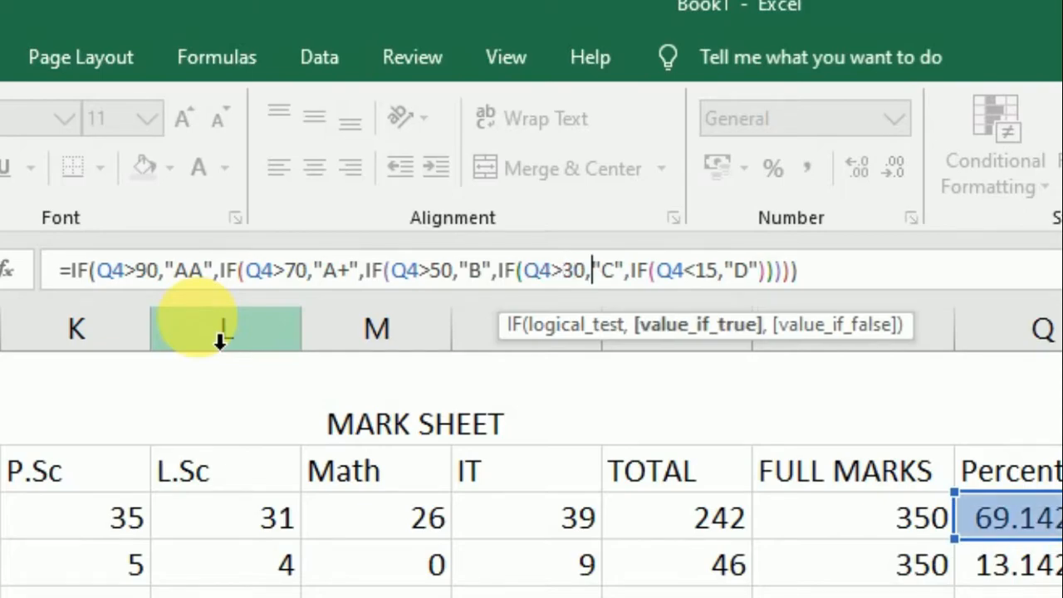
key(Right)
key(Right)
key(Right)
key(Right)
key(Right)
key(Right)
key(Right)
key(Right)
key(Right)
key(BackSpace)
text(>)
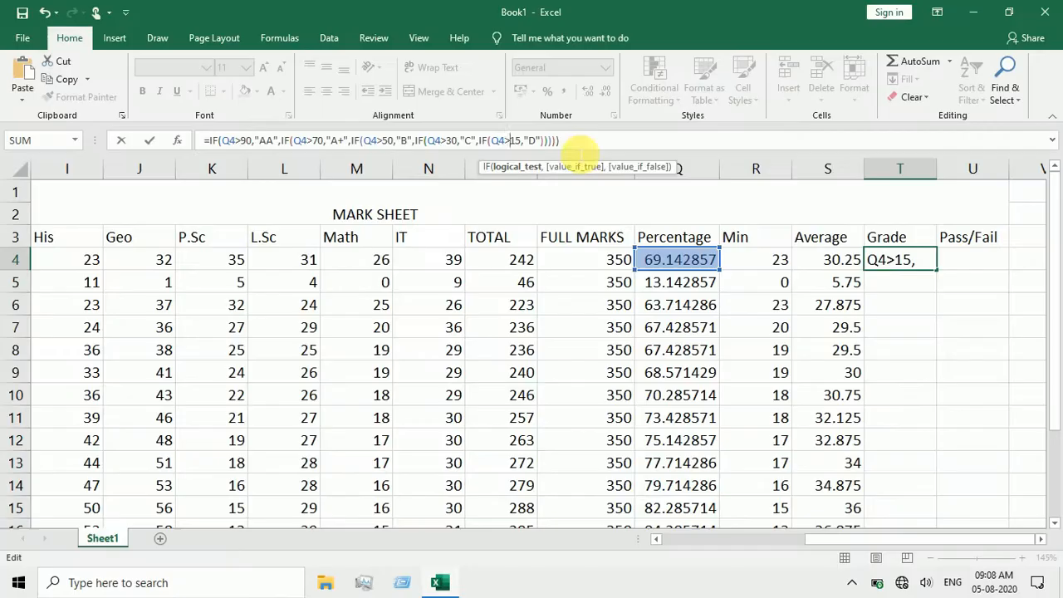
Complete the grade formula in T4 and fill it down the Grade column to T18
click(831, 273)
key(Return)
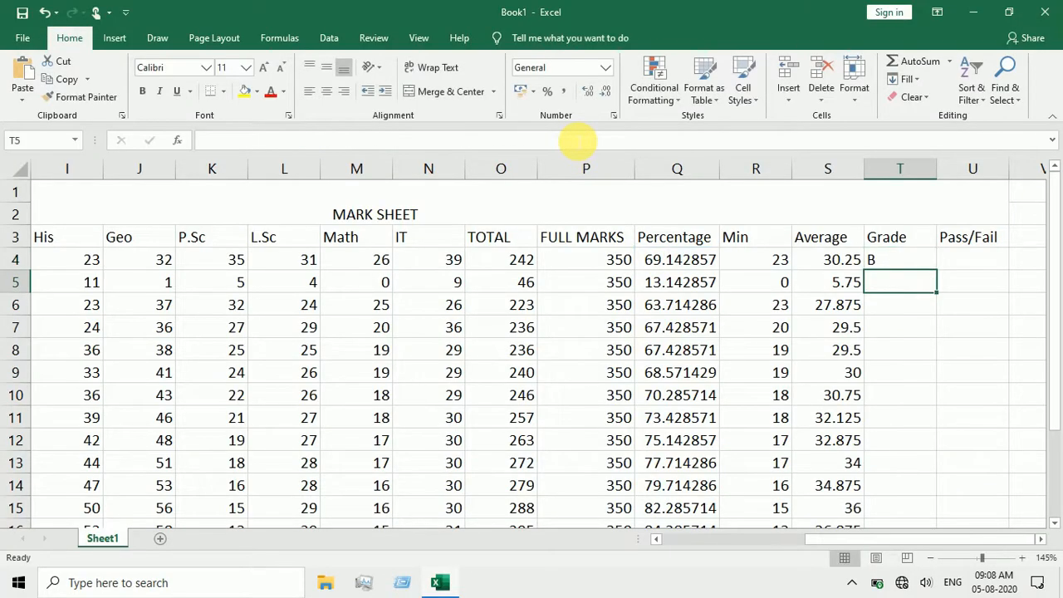
click(890, 264)
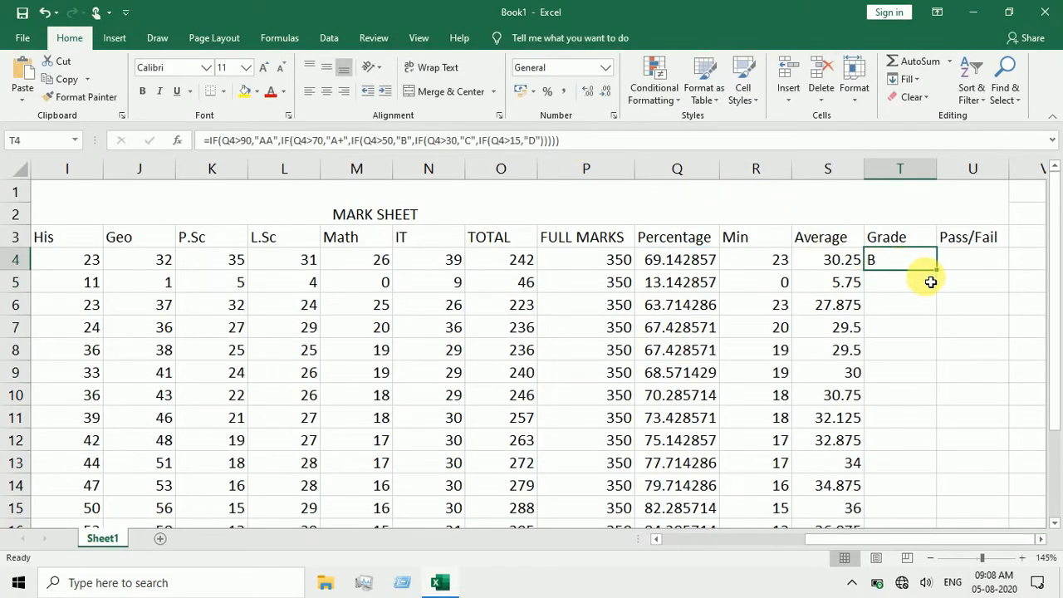
drag(939, 271, 916, 498)
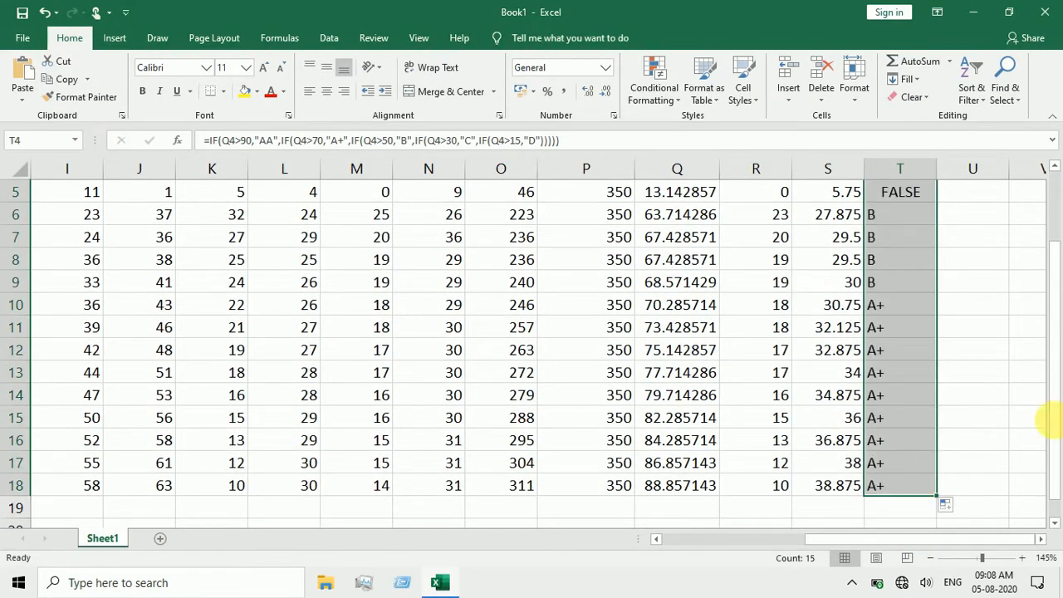
drag(1053, 420, 1058, 360)
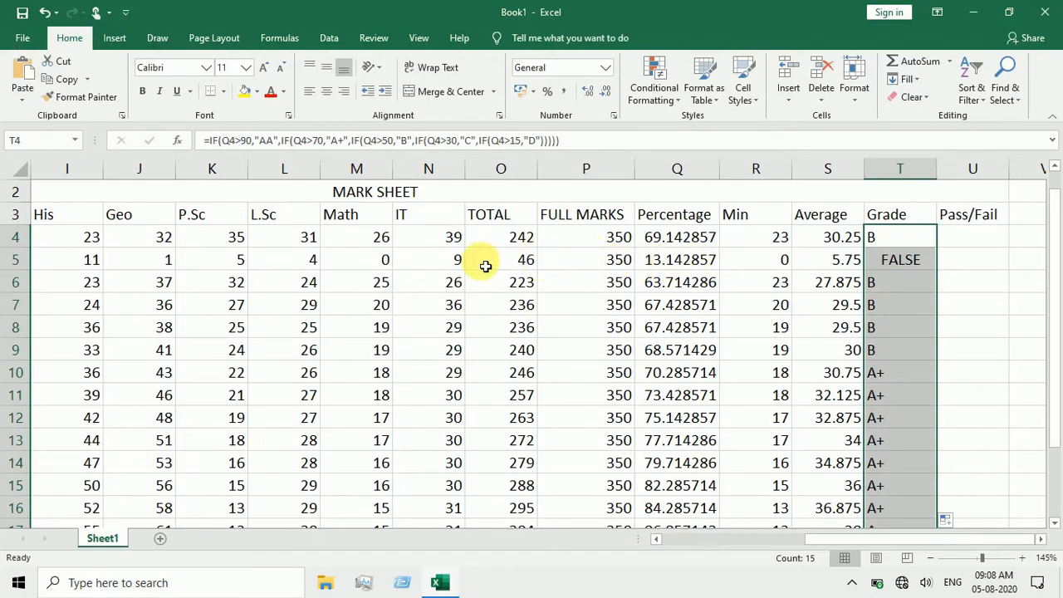
Set the second student's Math mark in M5 to 7 and L.Sc mark in L5 to 5
click(379, 262)
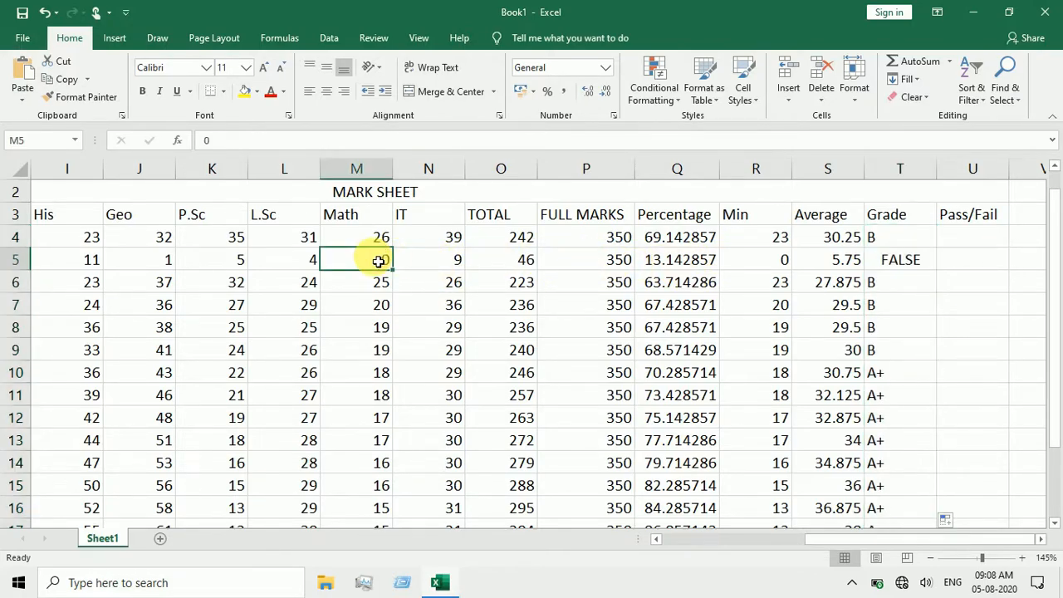
text(5)
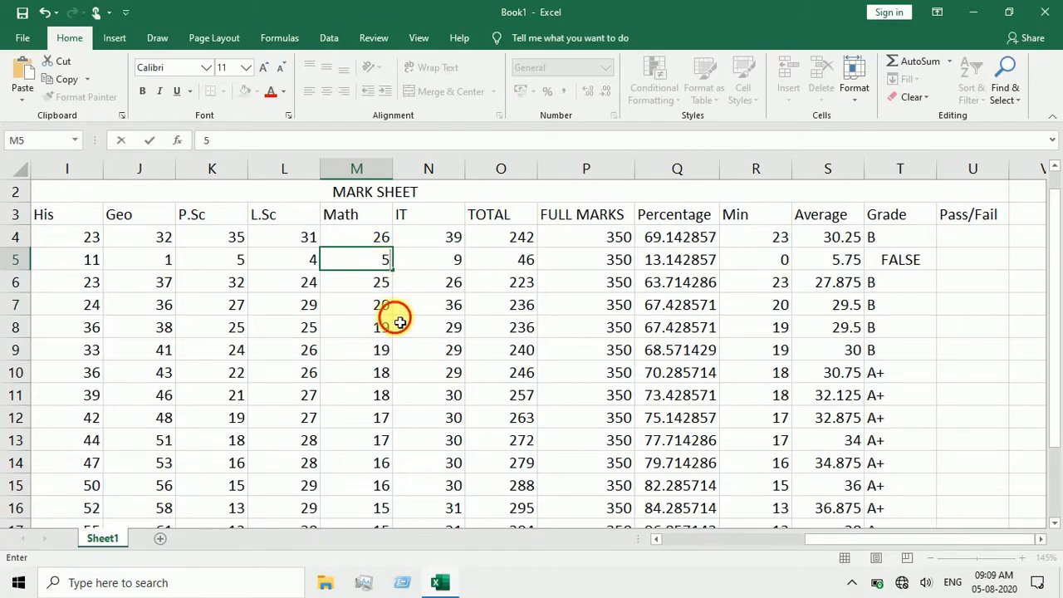
click(402, 326)
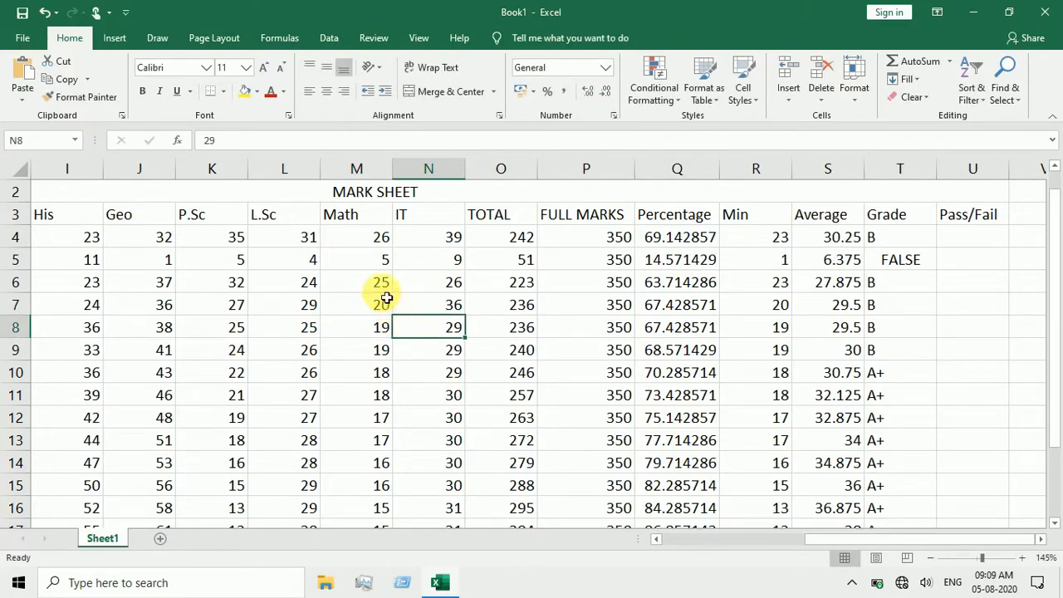
click(378, 266)
text(6)
click(408, 307)
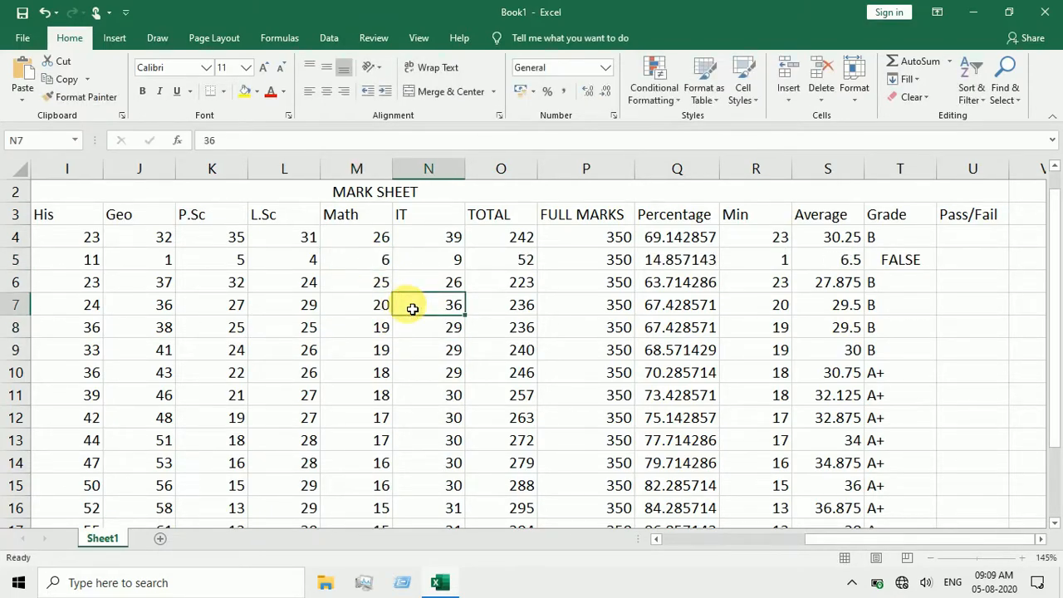
click(882, 264)
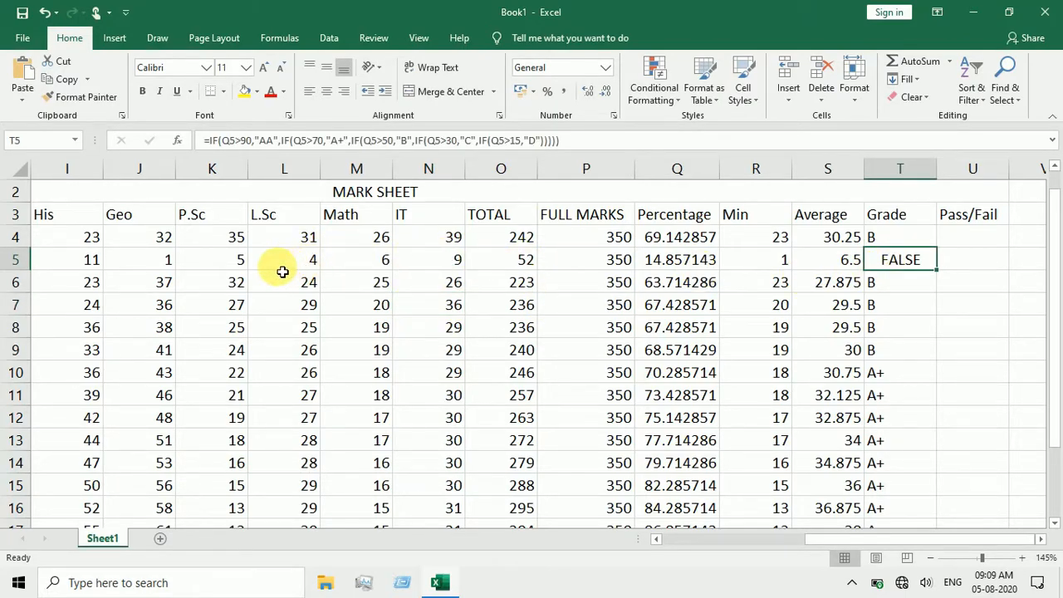
click(313, 262)
text(5)
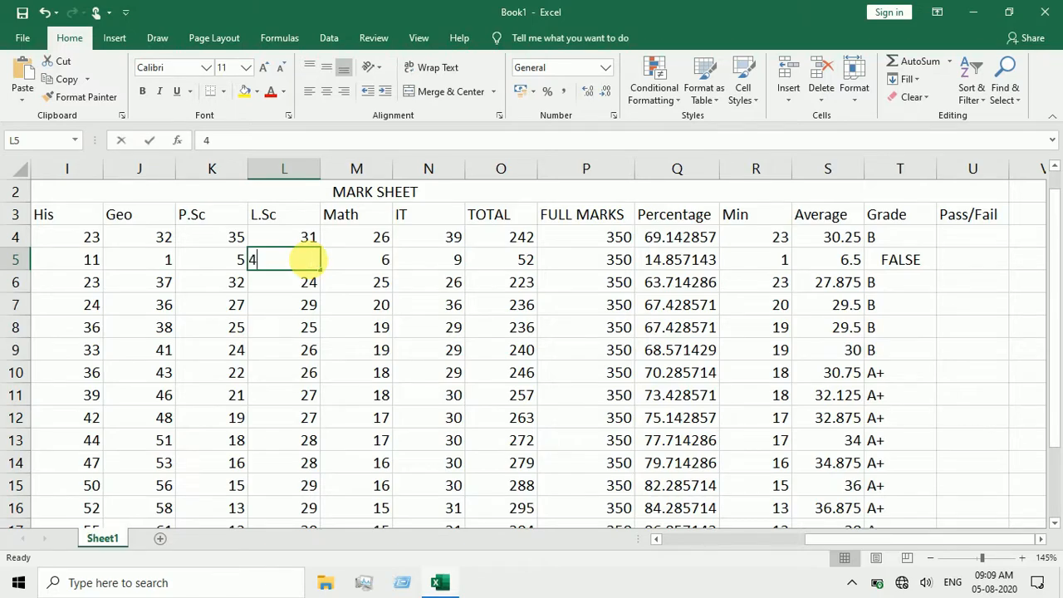
click(357, 323)
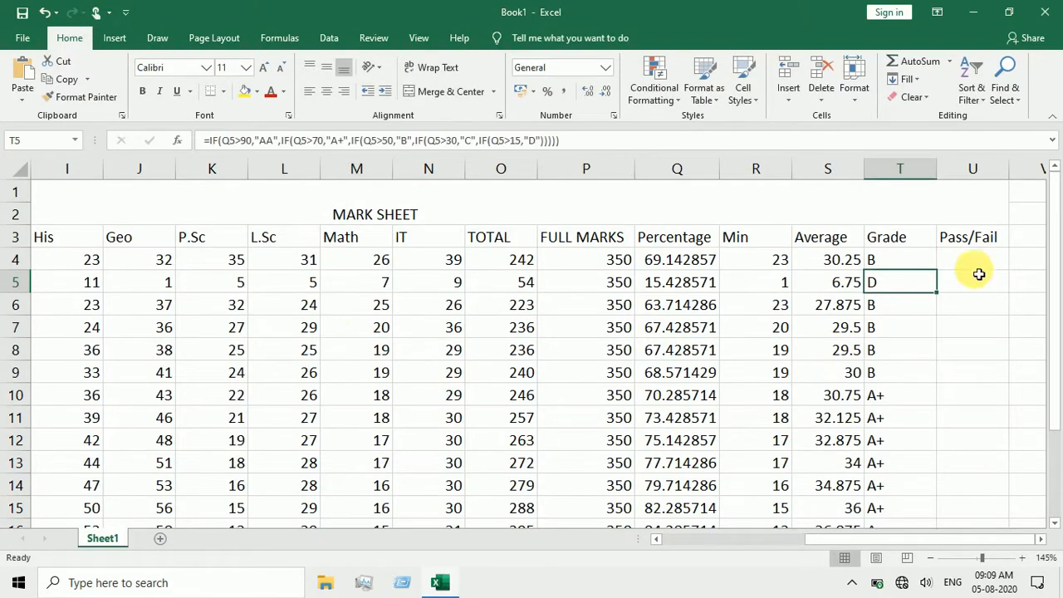
Start an IF formula in Pass/Fail cell U4 that returns "PASS" when Q4>20
click(942, 260)
text(=IF()
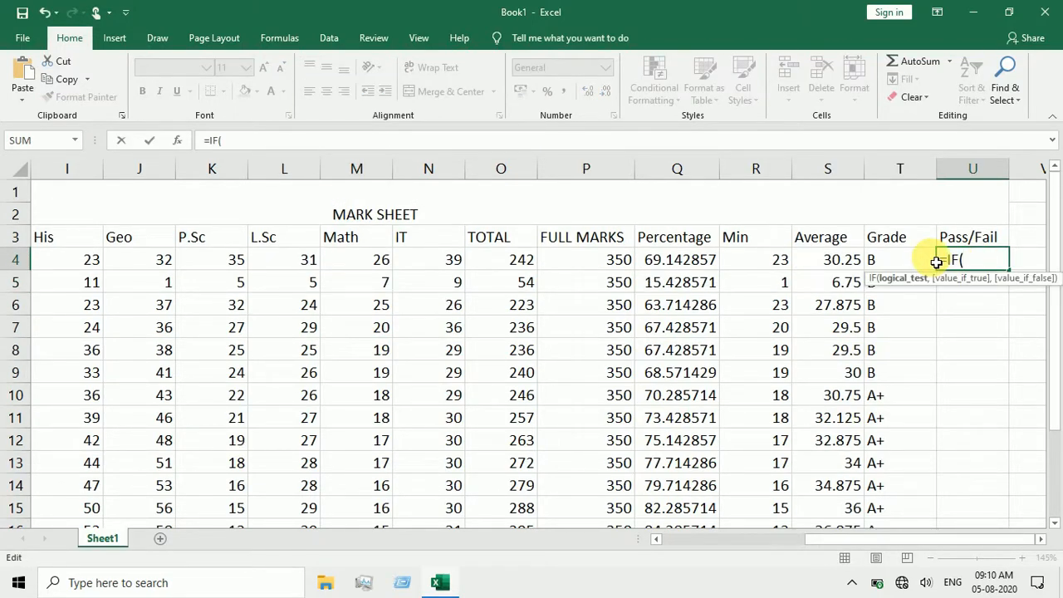
click(702, 261)
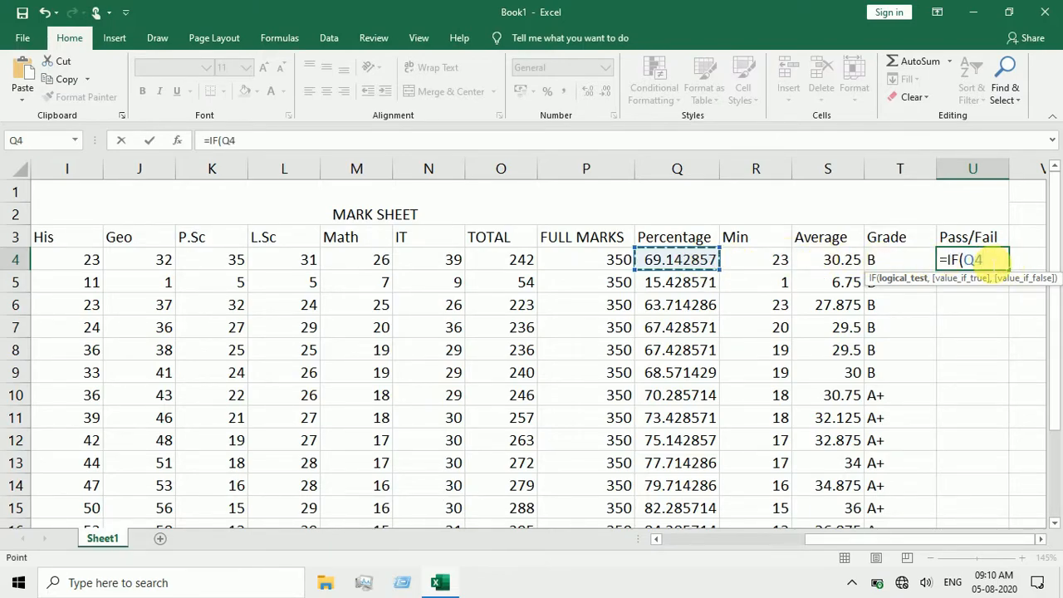
text(>20)
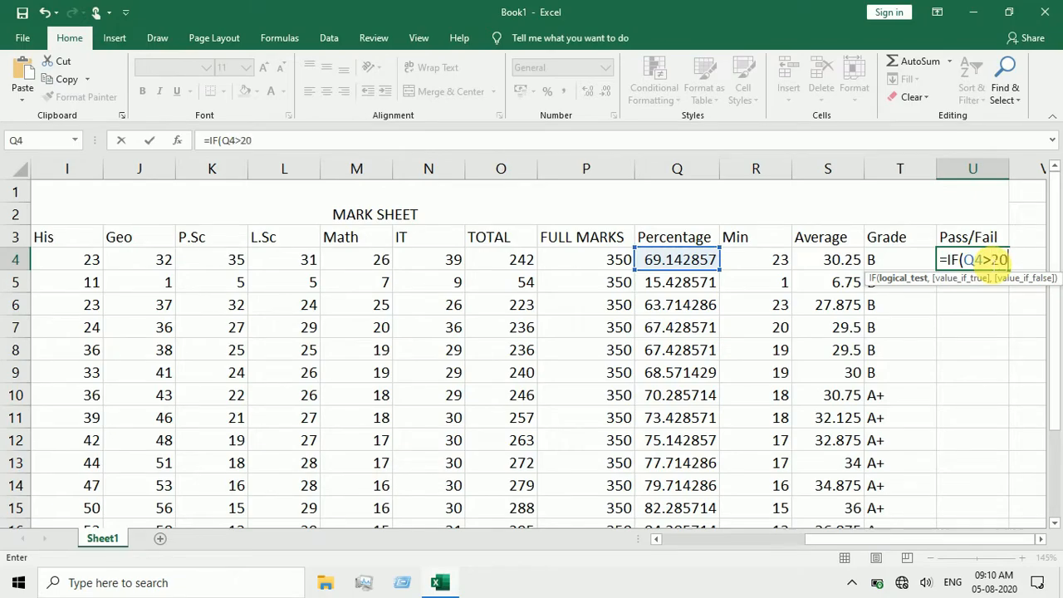
text(,)
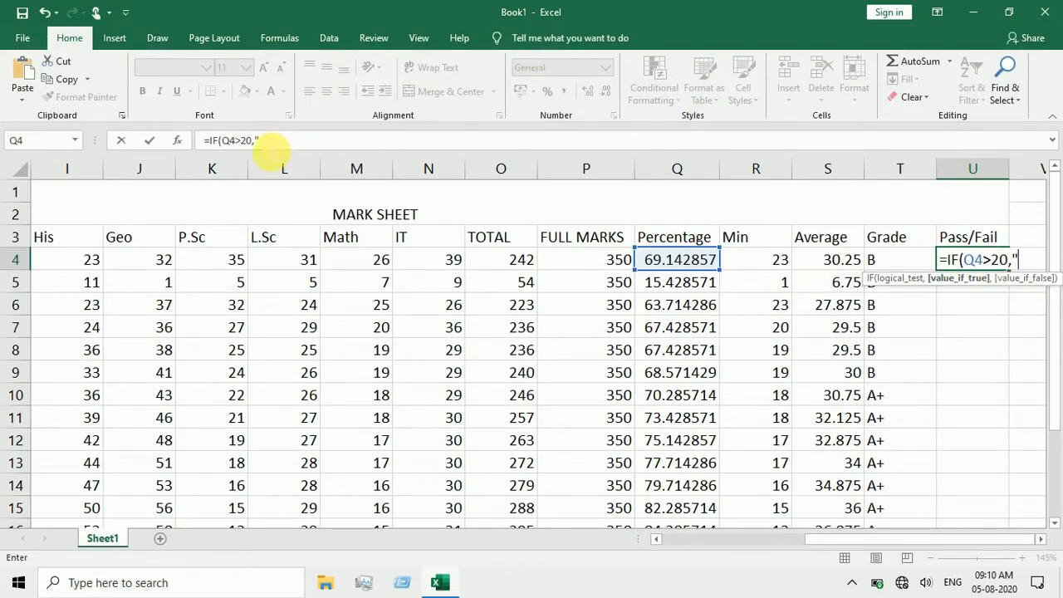
click(281, 142)
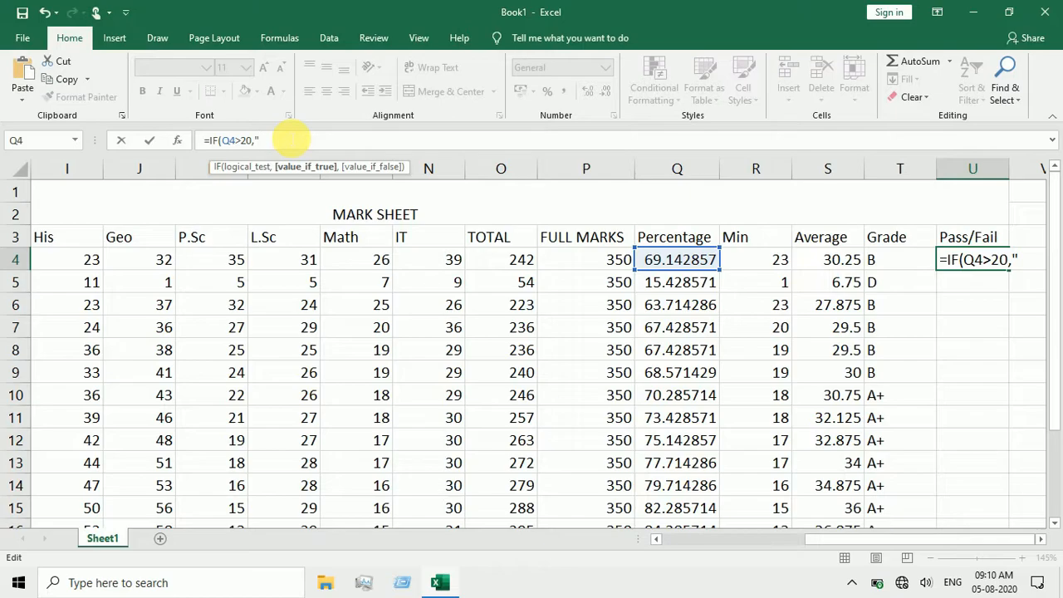
text("PASS)
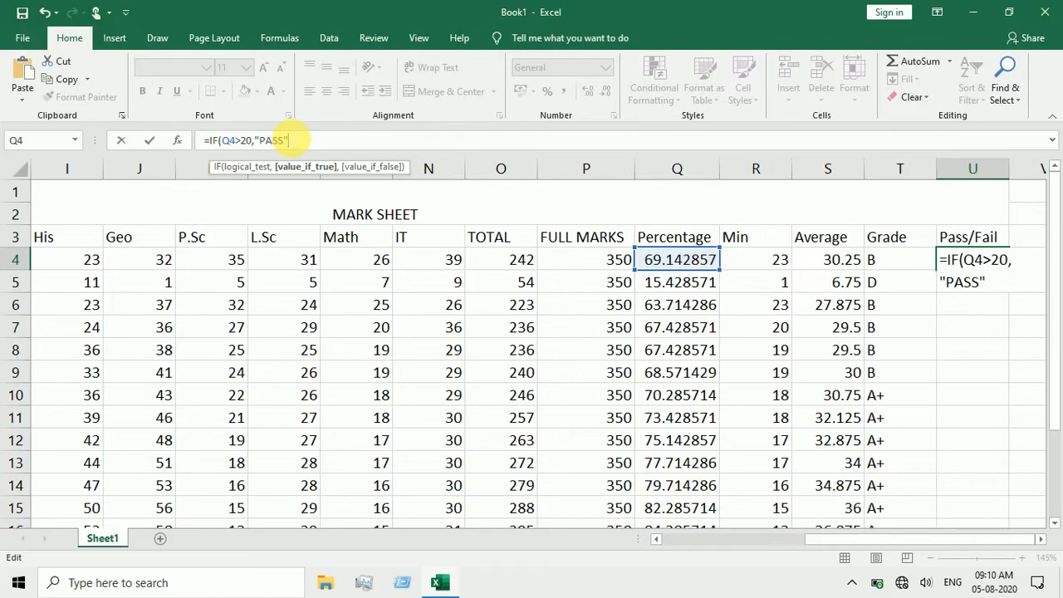
text(",)
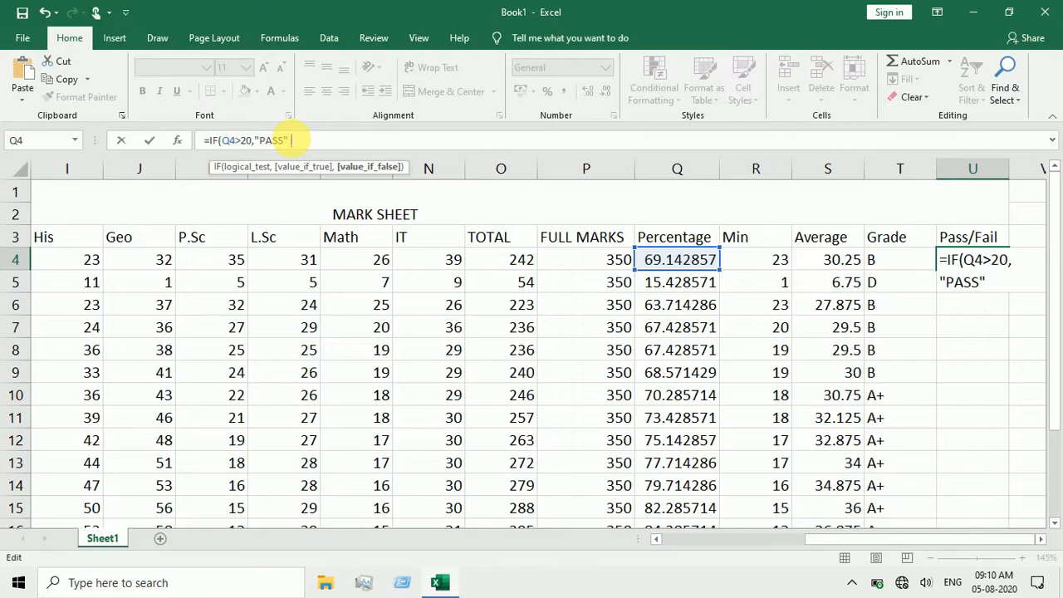
Complete U4's formula with a nested IF returning "FAIL" when Q4<20, accepting the closing-bracket correction
text(IF)
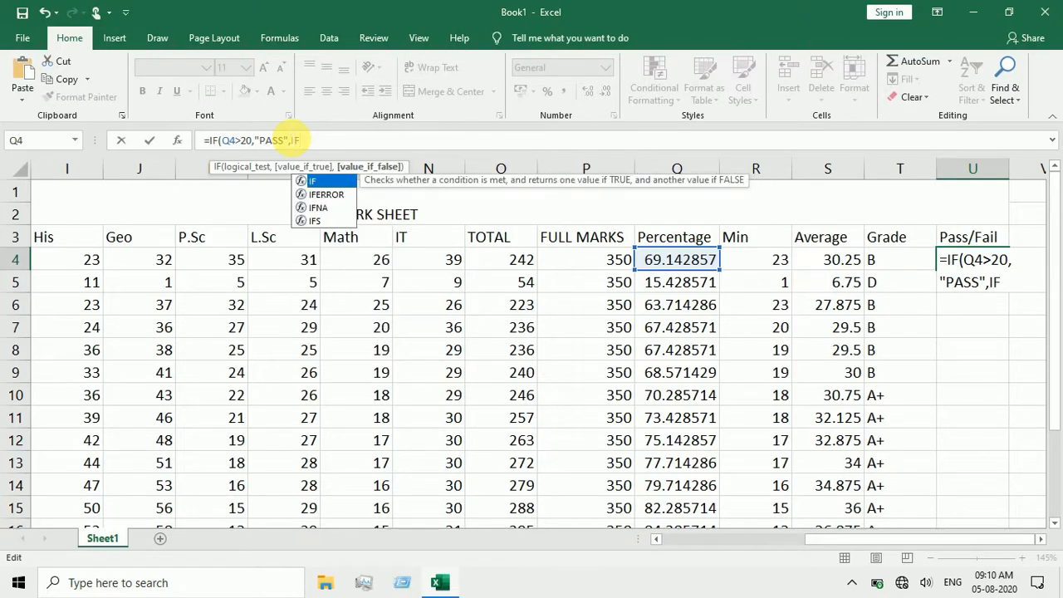
text(9)
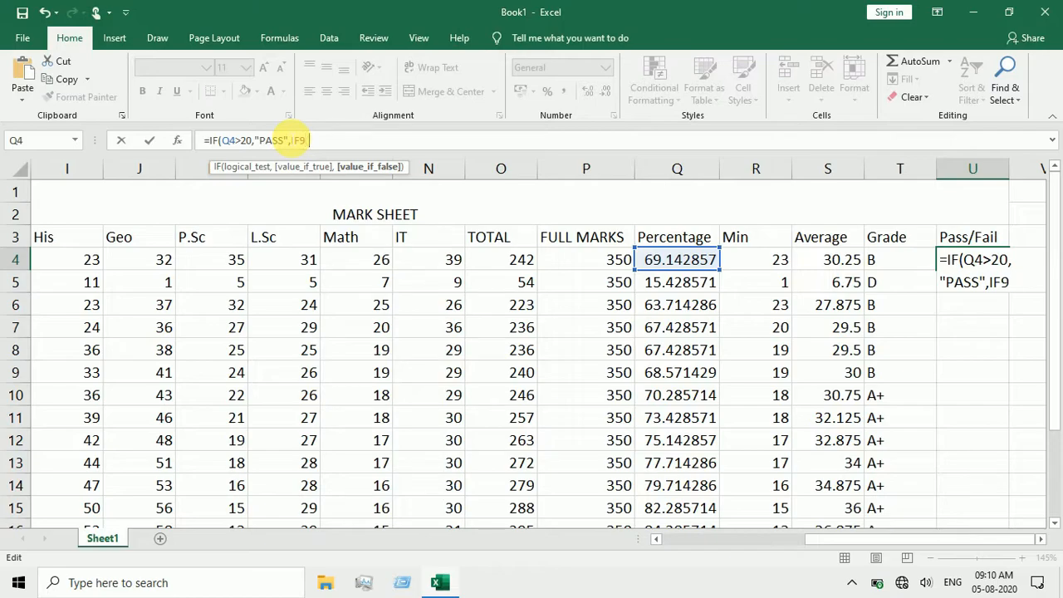
key(BackSpace)
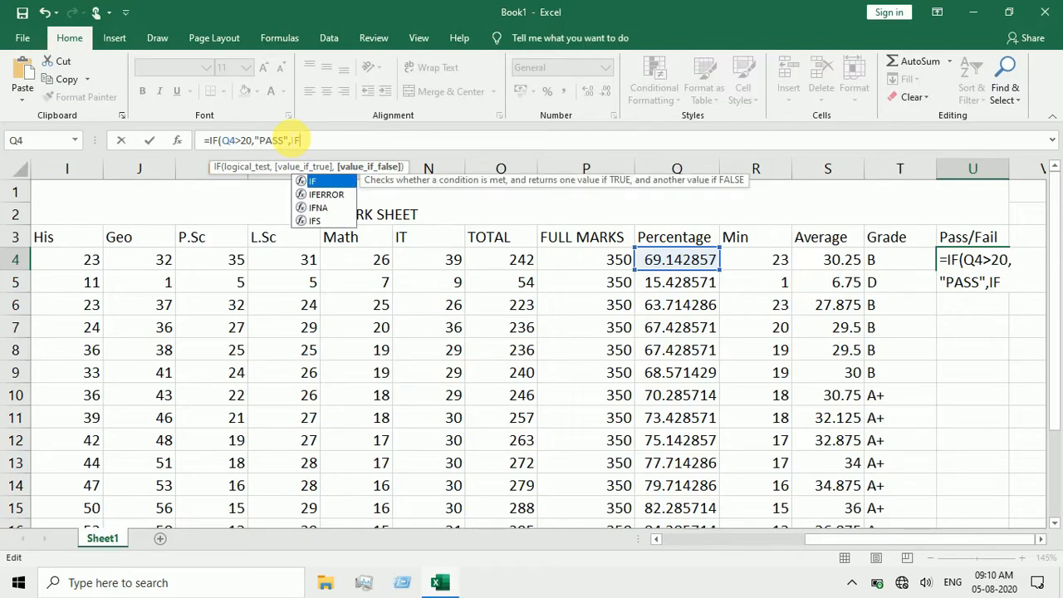
text(()
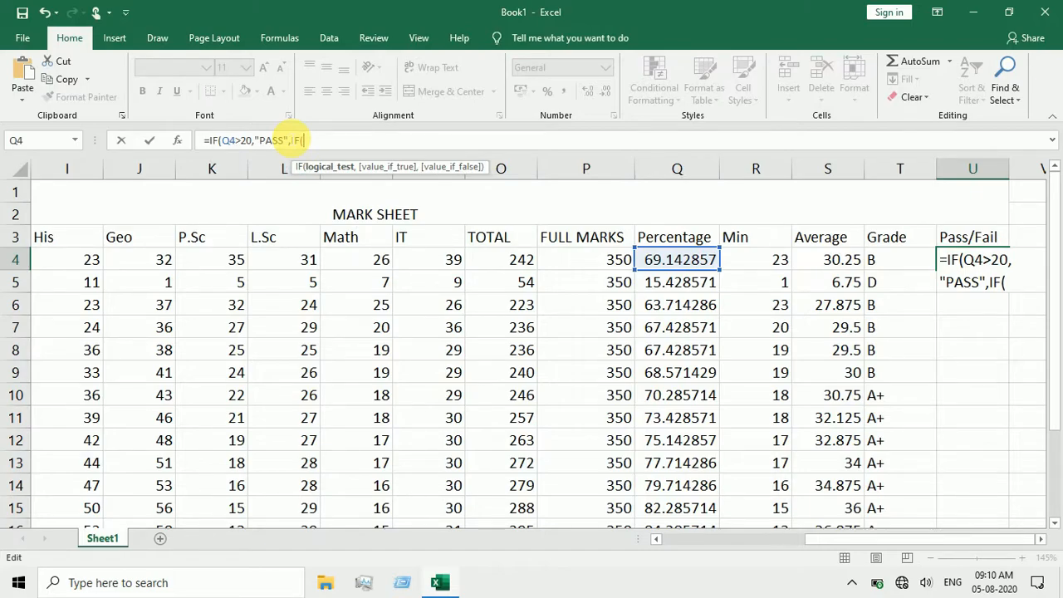
click(673, 260)
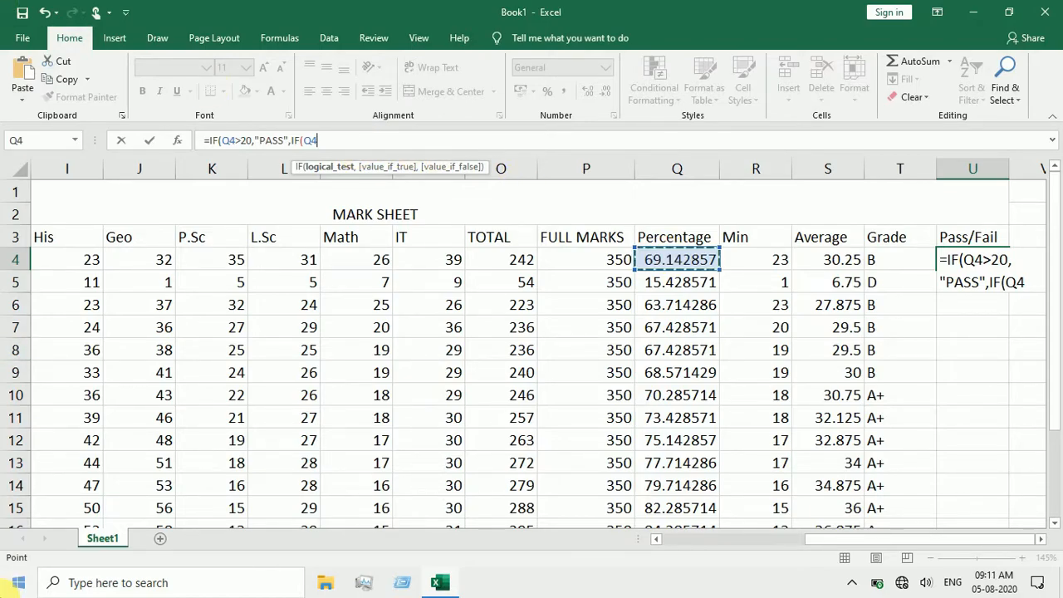
text(>)
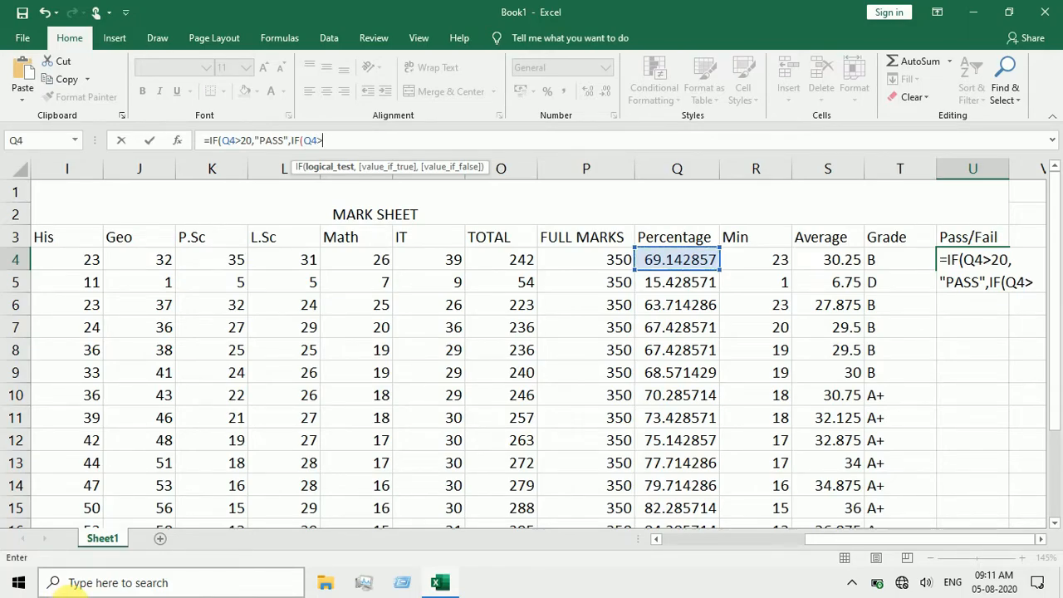
text(<20,)
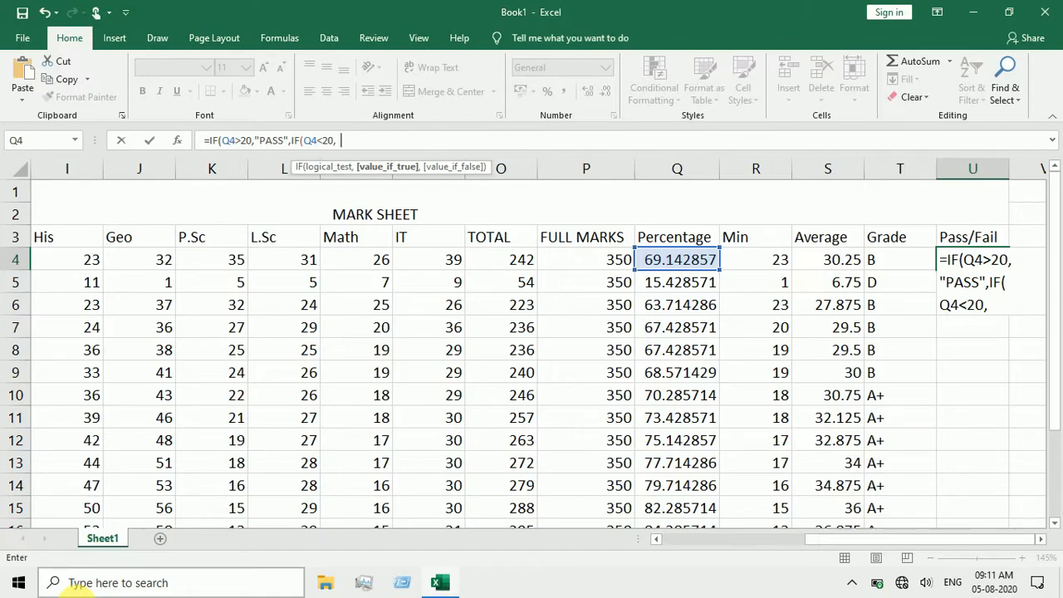
text("FAIL")
key(Return)
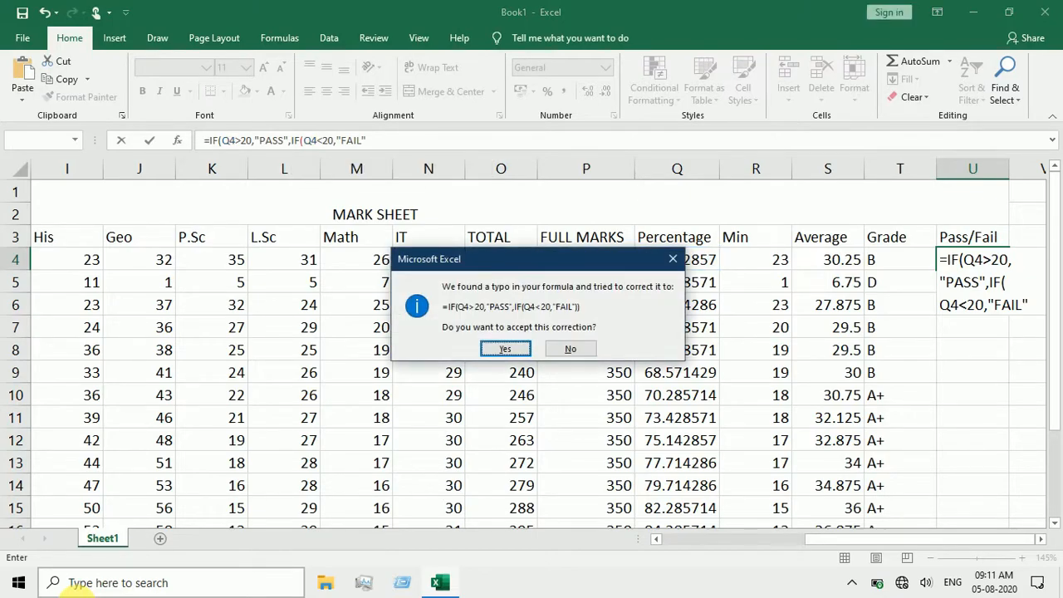
key(Return)
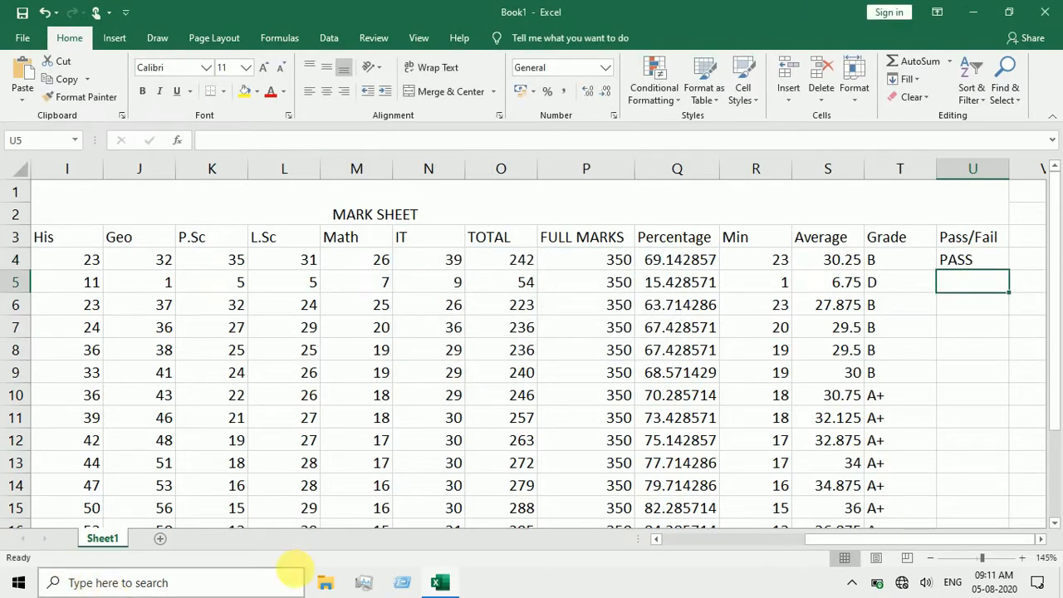
Fill the pass/fail formula from U4 down to U18 and inspect the copied formula in U5
click(955, 260)
drag(1009, 271, 1003, 494)
drag(1052, 440, 1054, 387)
click(959, 260)
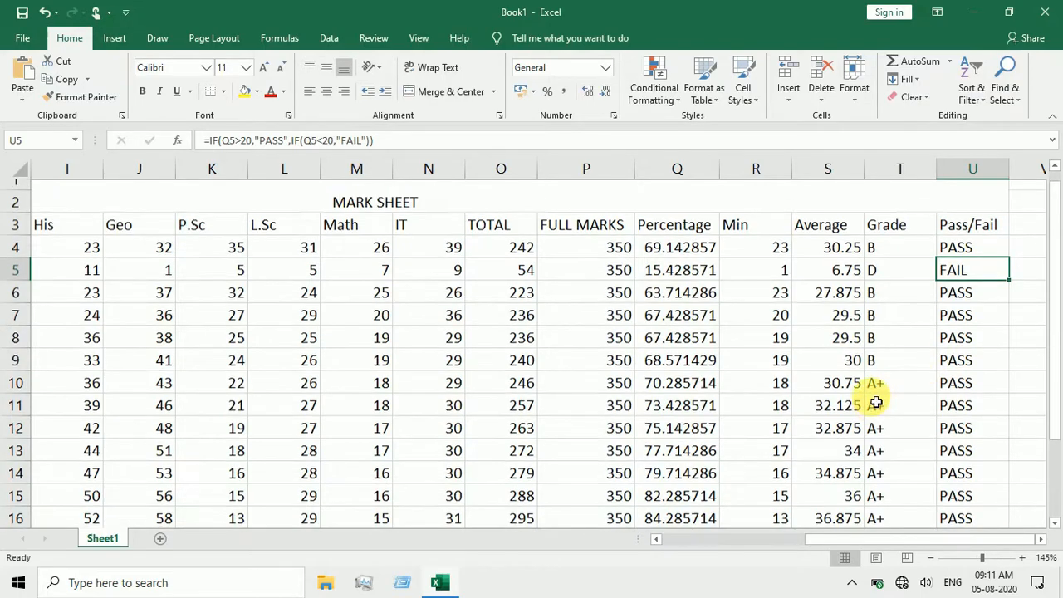
scroll(885, 399, down, 3)
scroll(876, 407, up, 3)
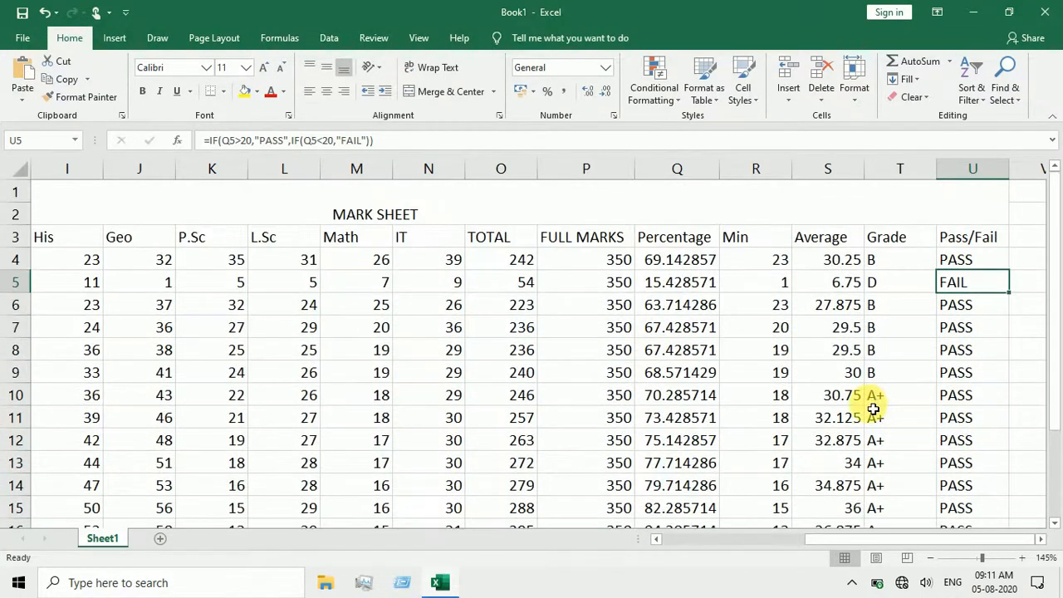
Centre the whole mark sheet E1:U18 with font size 14 and autofit the columns to the larger text
click(978, 558)
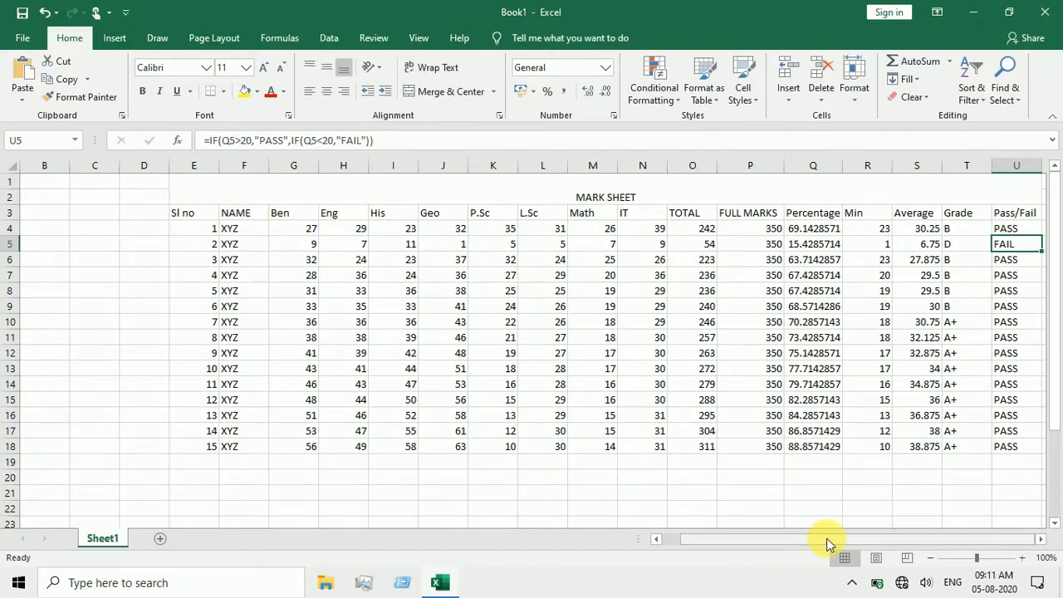
click(1037, 421)
key(Right)
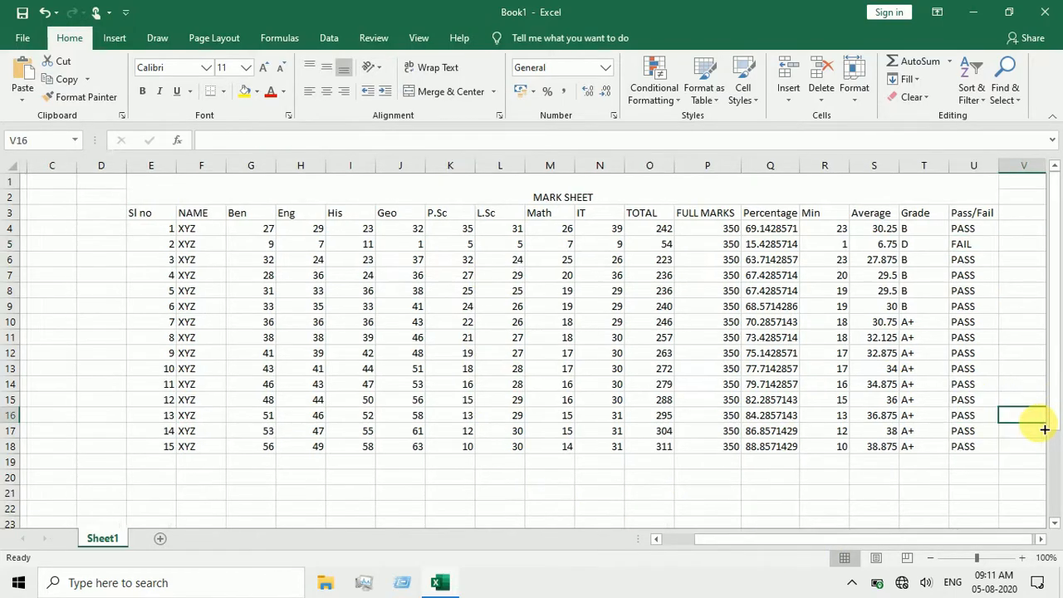
key(Right)
drag(255, 191, 299, 438)
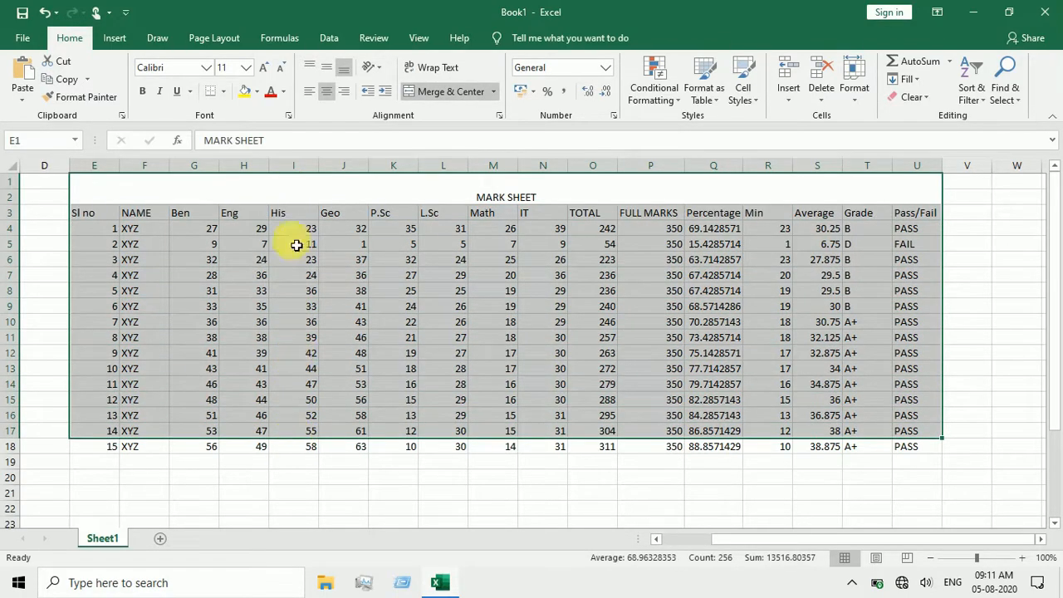
double_click(311, 194)
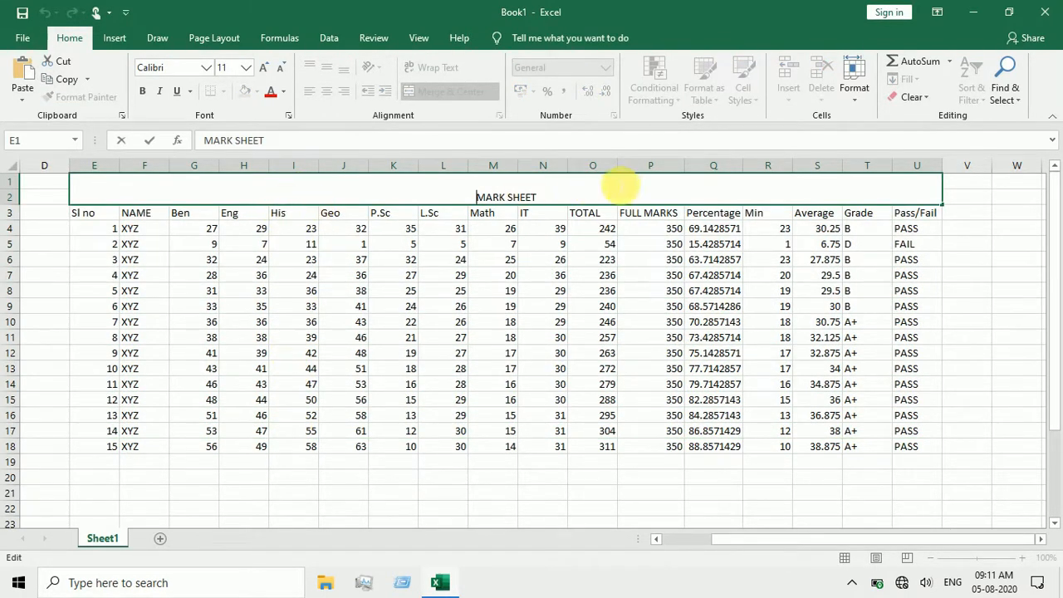
click(639, 274)
drag(584, 191, 582, 446)
click(327, 91)
click(263, 68)
click(281, 67)
double_click(942, 166)
double_click(684, 165)
click(296, 192)
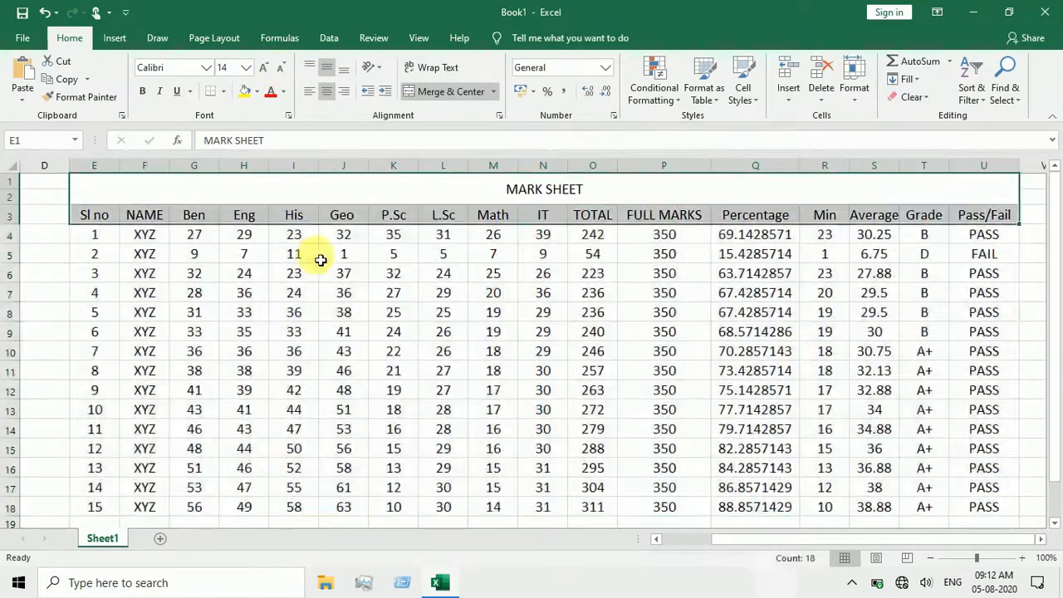
drag(295, 191, 296, 434)
click(328, 37)
scroll(294, 296, up, 1)
click(294, 296)
click(157, 37)
click(114, 37)
click(459, 37)
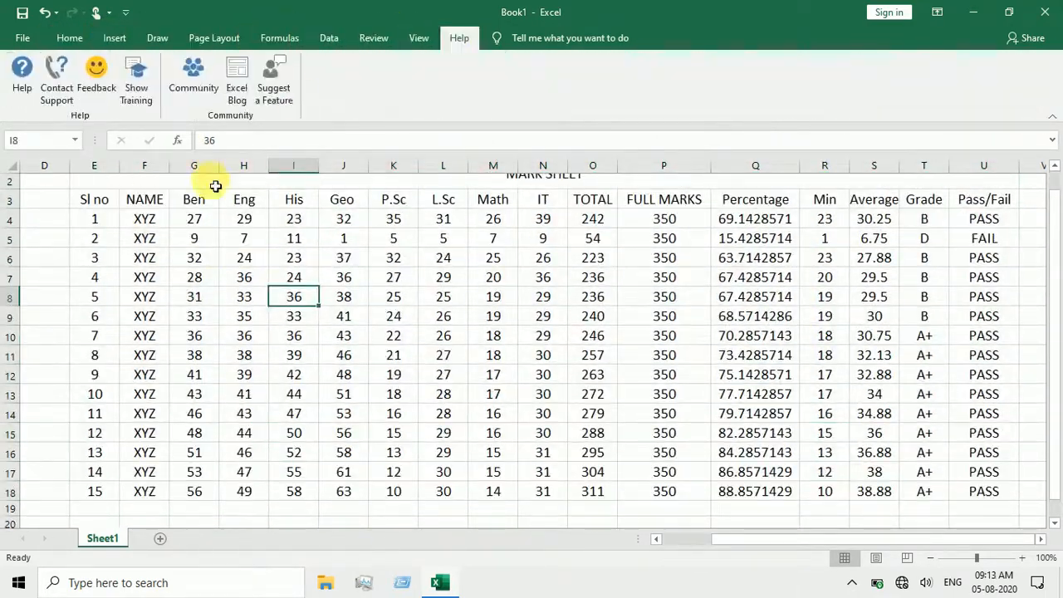
Fill the merged MARK SHEET title with yellow and the Sl no column E3:E18 with green
click(70, 37)
click(544, 185)
click(245, 91)
drag(94, 215, 93, 507)
click(256, 91)
click(310, 214)
Give the NAME column F3:F18 yellow text on a dark blue fill
drag(145, 215, 145, 507)
click(284, 92)
click(310, 232)
click(256, 91)
click(349, 213)
Fill the subject marks G4:N18 with light green and the result cells O4:U18 with light blue
drag(195, 235, 543, 507)
click(297, 213)
drag(593, 183, 984, 457)
click(297, 161)
Select the header cells from Ben to Pass/Fail in G3:U3
drag(194, 214, 984, 214)
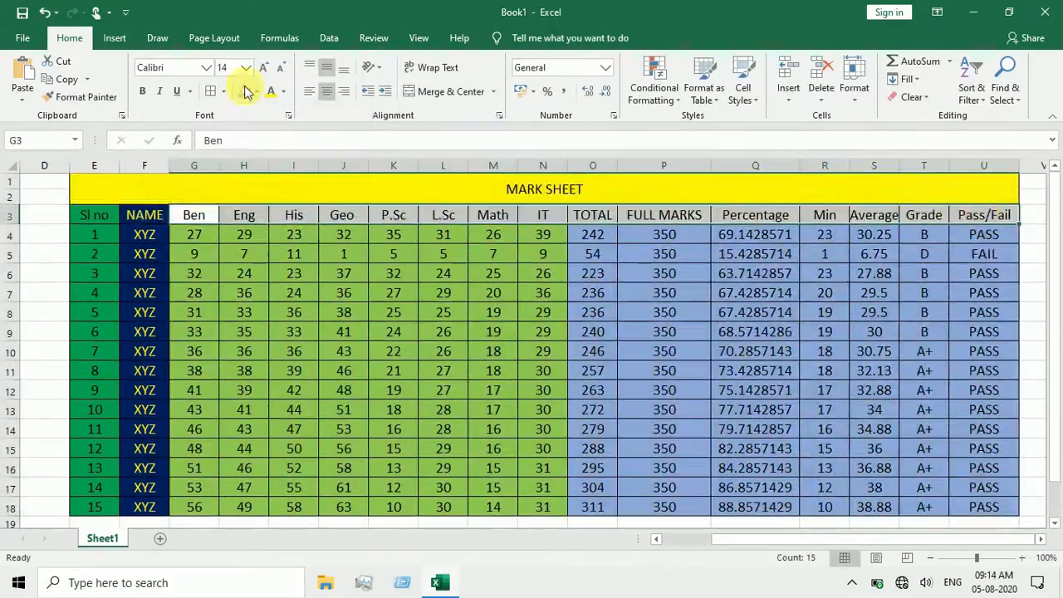
click(505, 269)
click(451, 415)
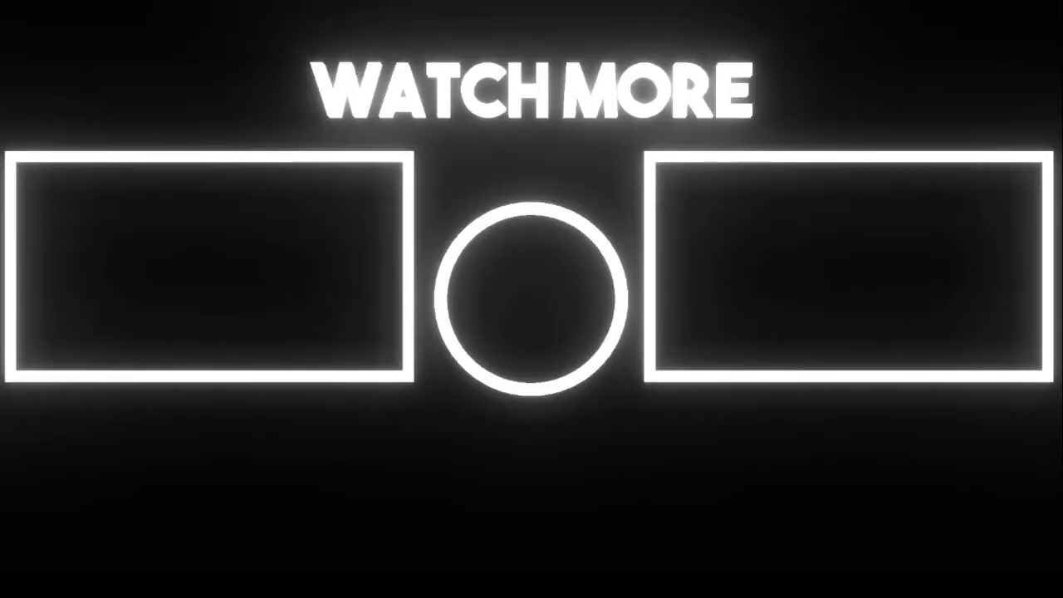